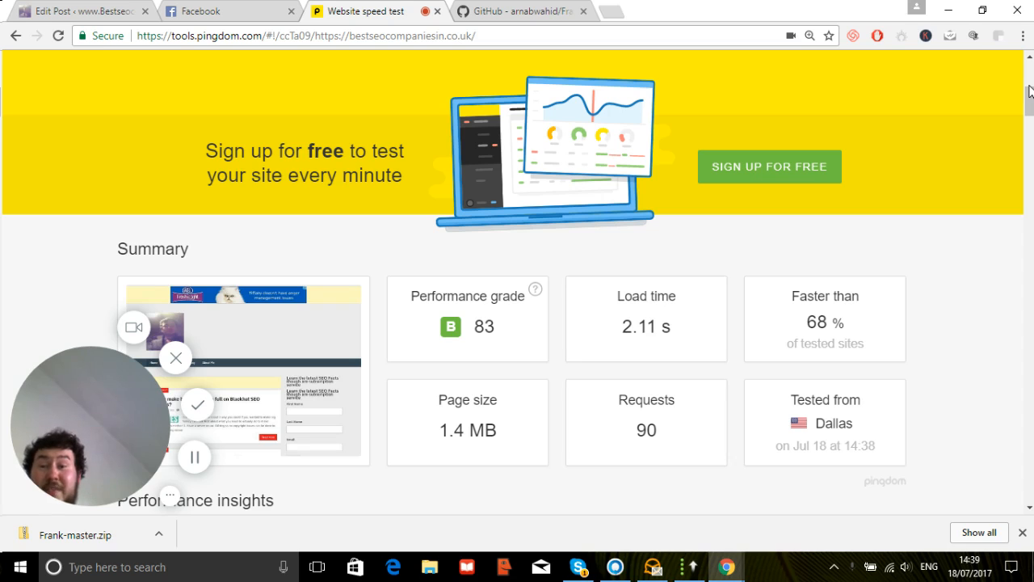
pyautogui.scroll(5, 1030, 91)
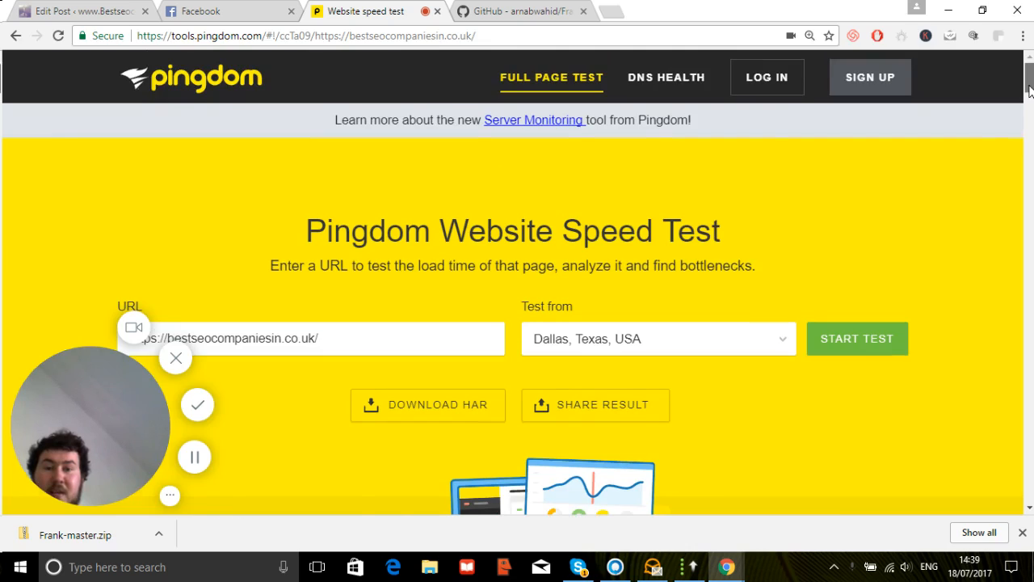
pyautogui.scroll(-2, 1030, 90)
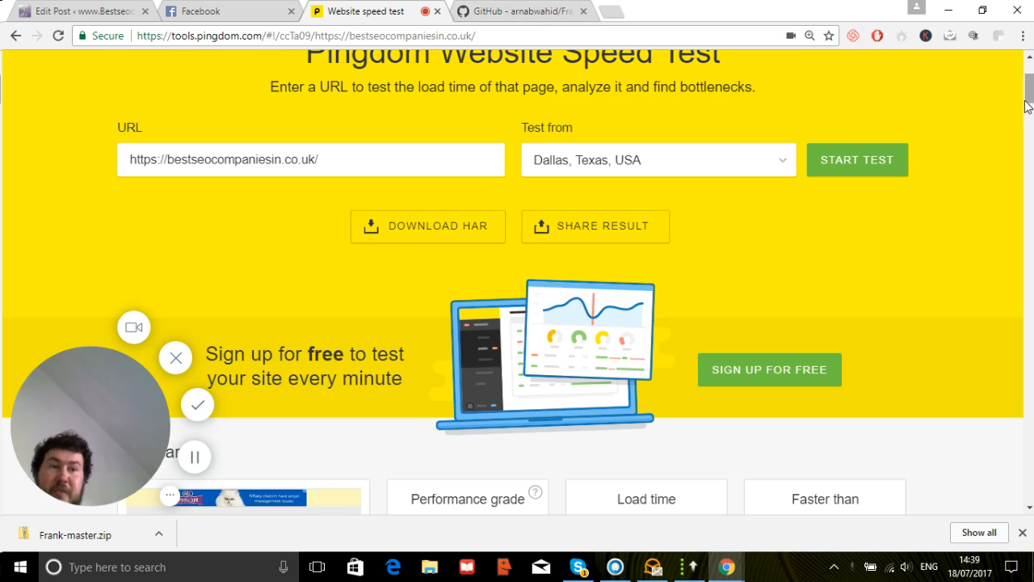
pyautogui.scroll(2, 1026, 89)
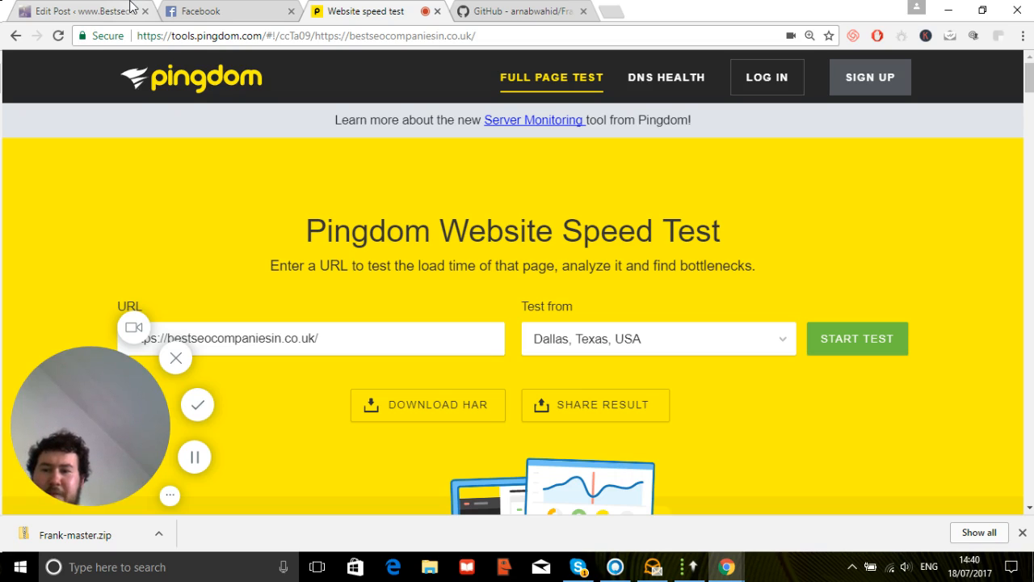
# - Switch to the site's WordPress admin and open the upload form for adding a new theme
pyautogui.click(97, 12)
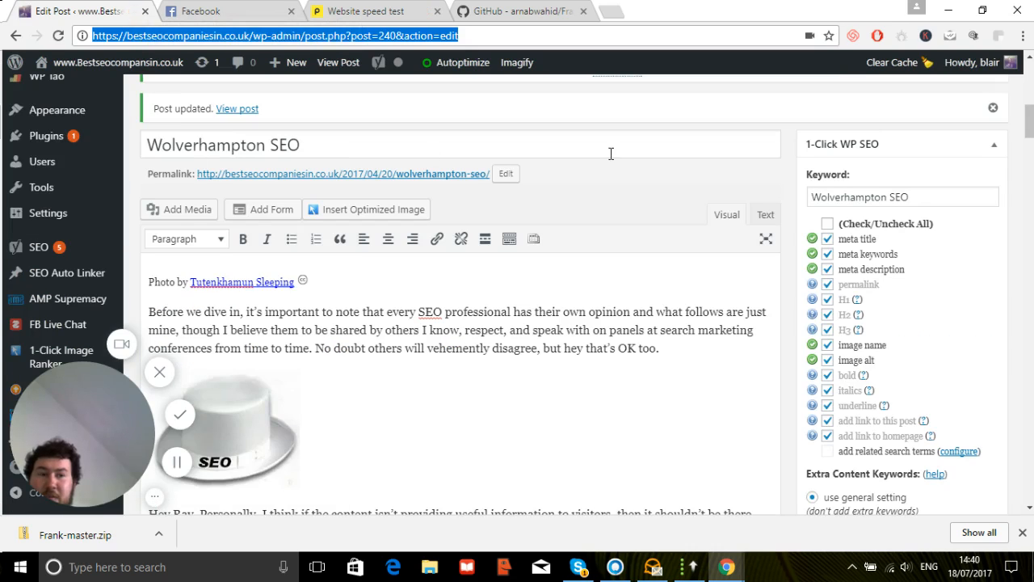
pyautogui.moveTo(1029, 121); pyautogui.dragTo(1029, 74)
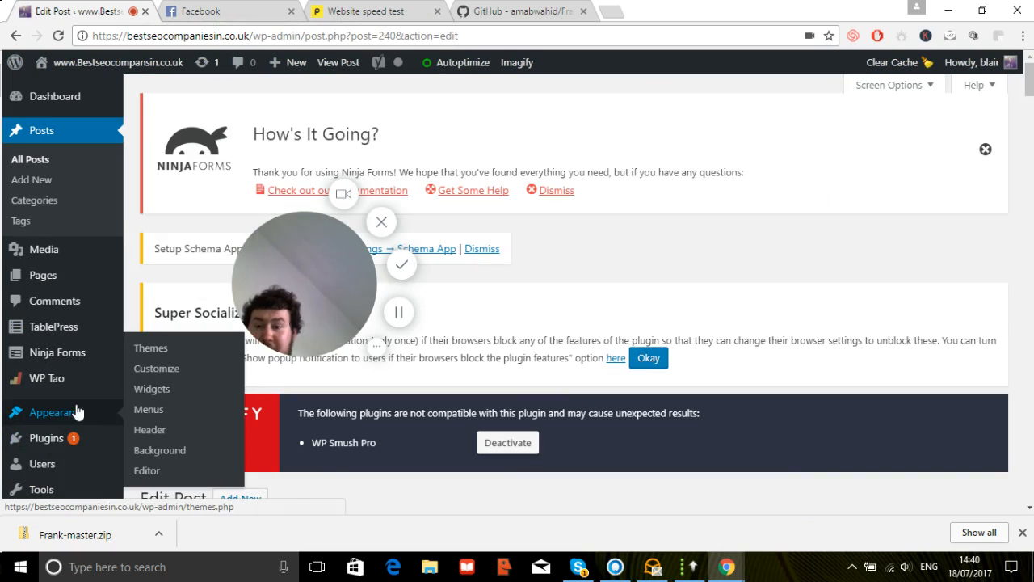
pyautogui.click(170, 346)
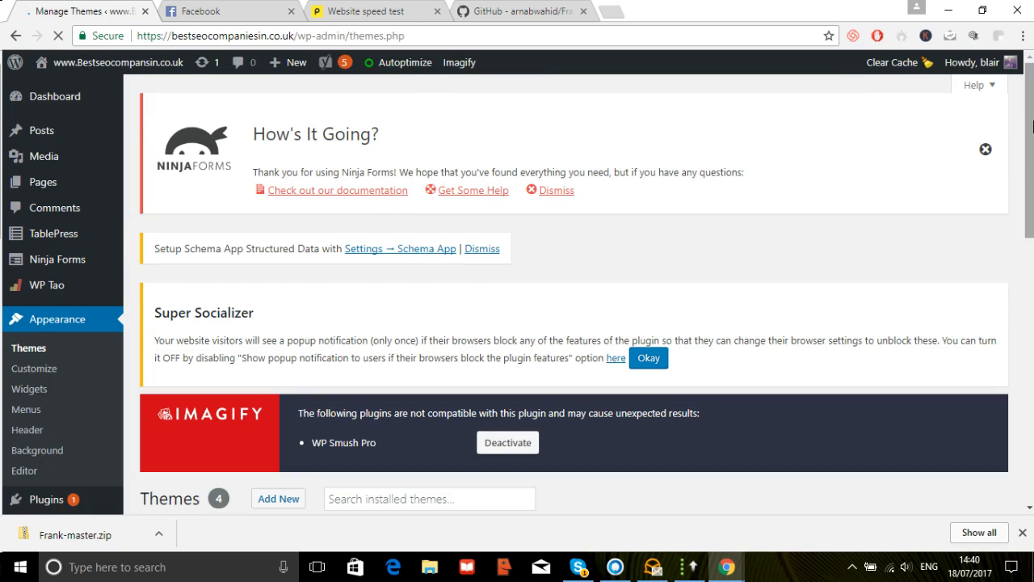
pyautogui.moveTo(1032, 127); pyautogui.dragTo(1033, 176)
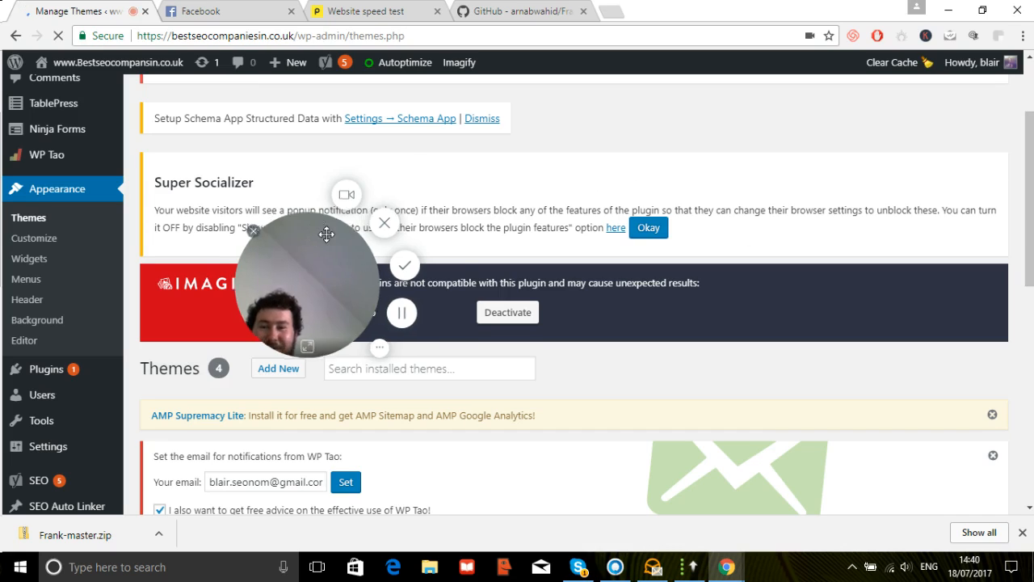
pyautogui.moveTo(312, 234); pyautogui.dragTo(356, 192)
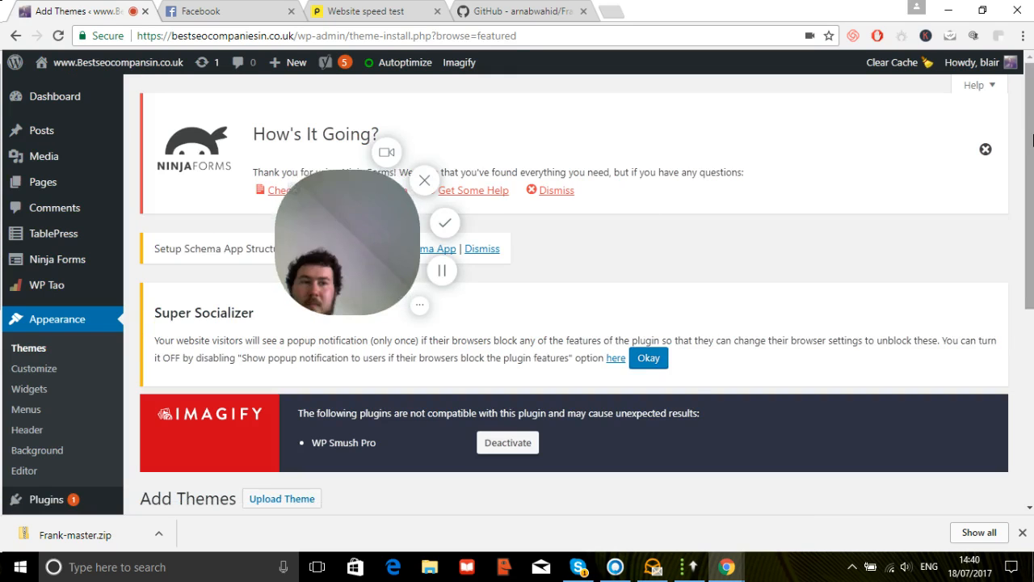
pyautogui.scroll(-3, 1032, 140)
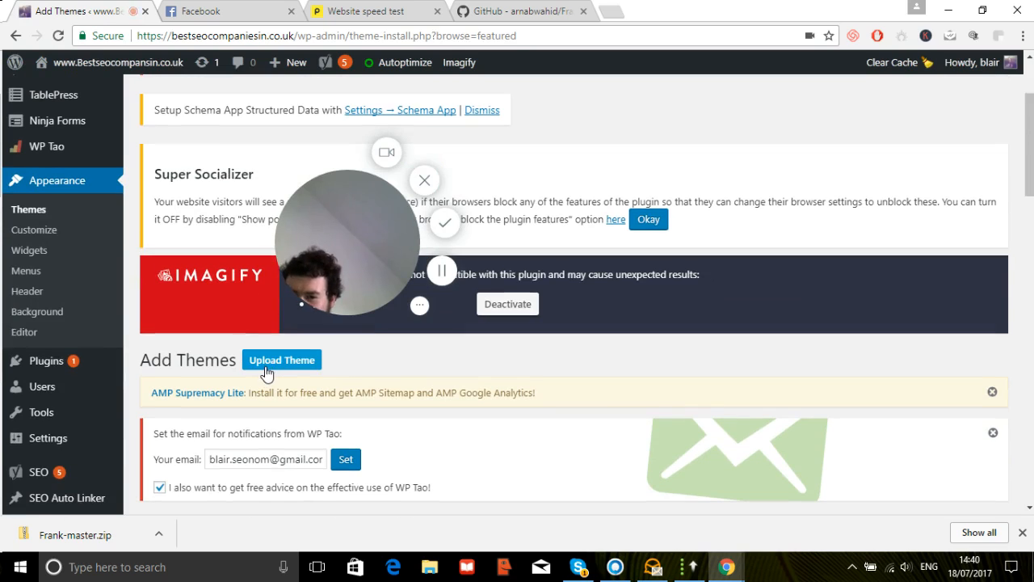
pyautogui.scroll(1, 1031, 159)
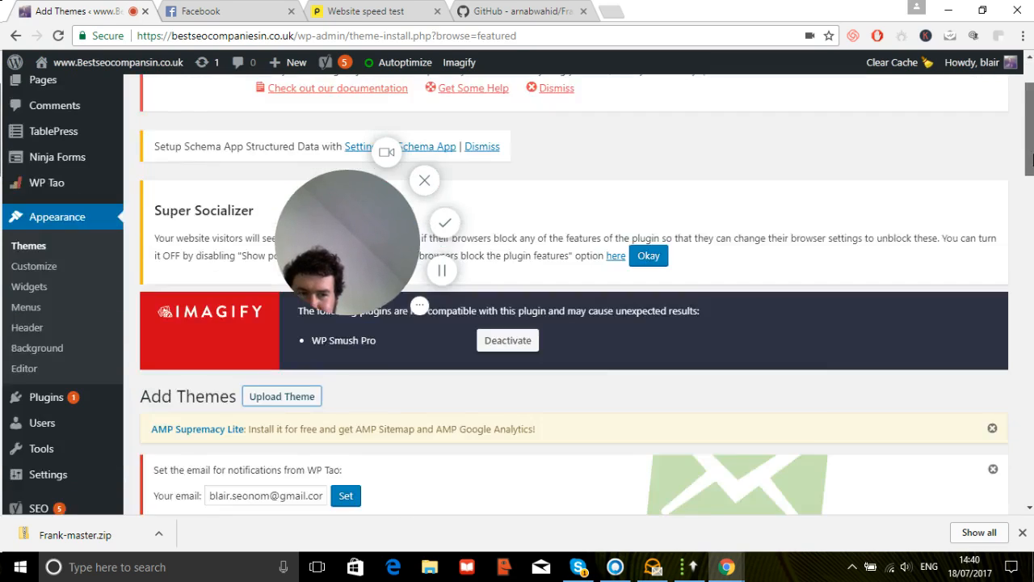
pyautogui.scroll(-4, 1030, 160)
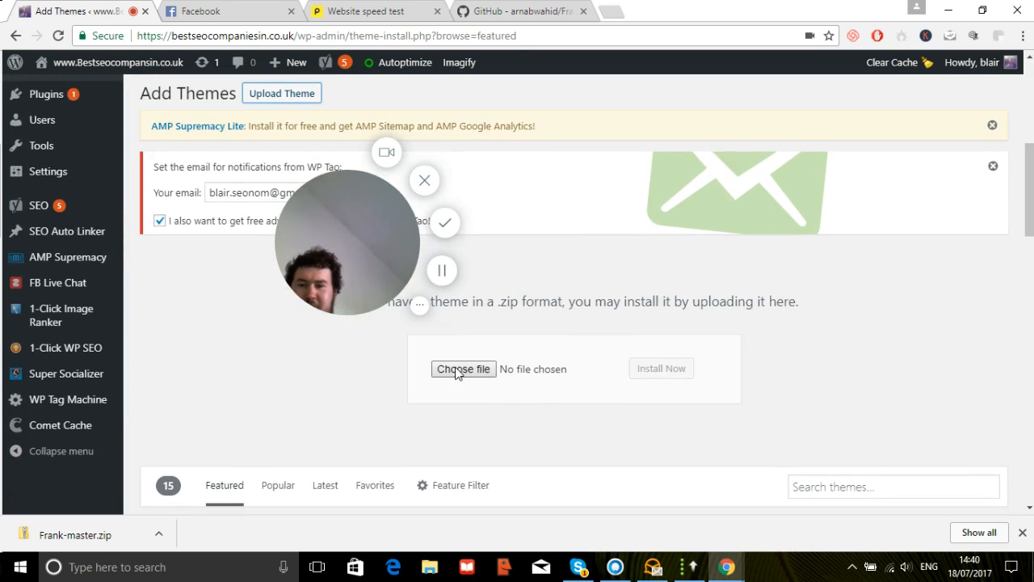
# - Install the theme from Frank-master.zip and activate it on the site
pyautogui.moveTo(107, 542); pyautogui.dragTo(485, 370)
pyautogui.click(658, 368)
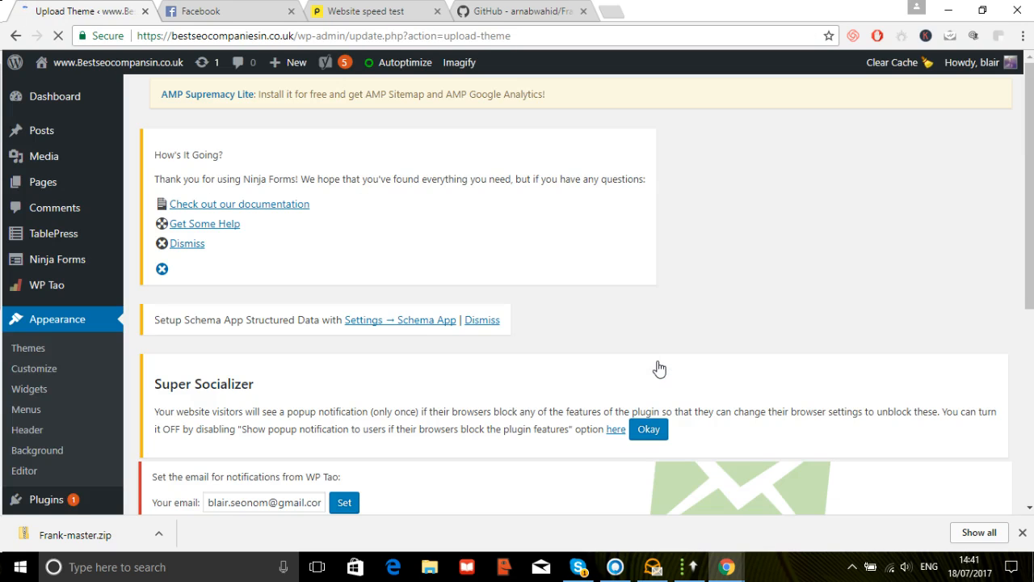
pyautogui.moveTo(1032, 271); pyautogui.dragTo(1033, 378)
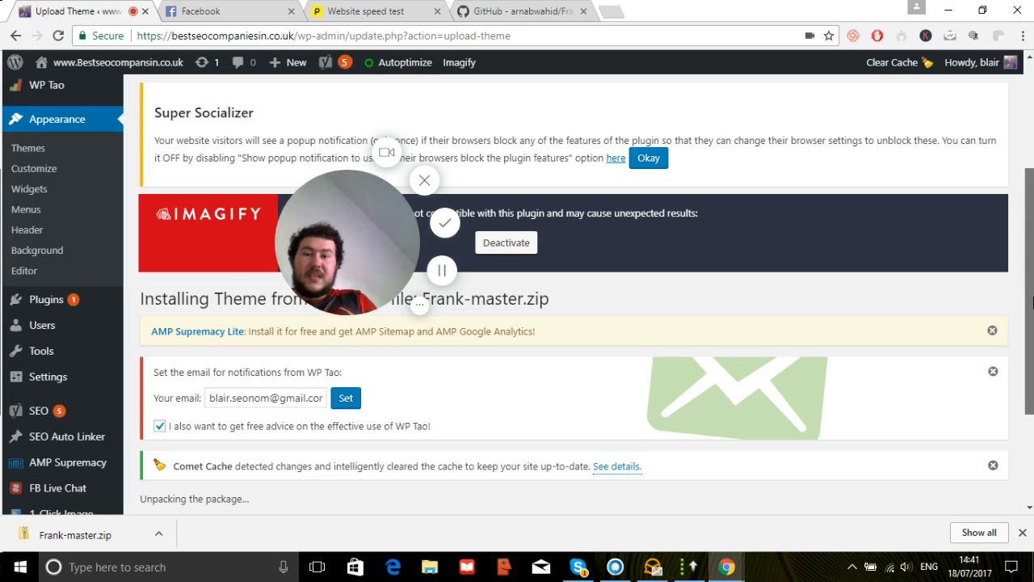
pyautogui.scroll(-2, 1031, 373)
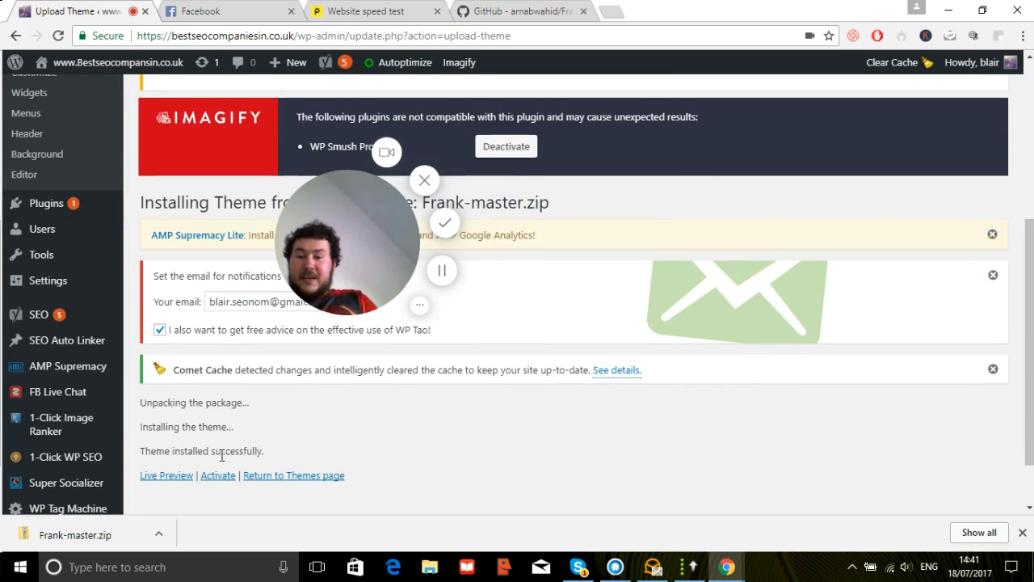
pyautogui.click(213, 475)
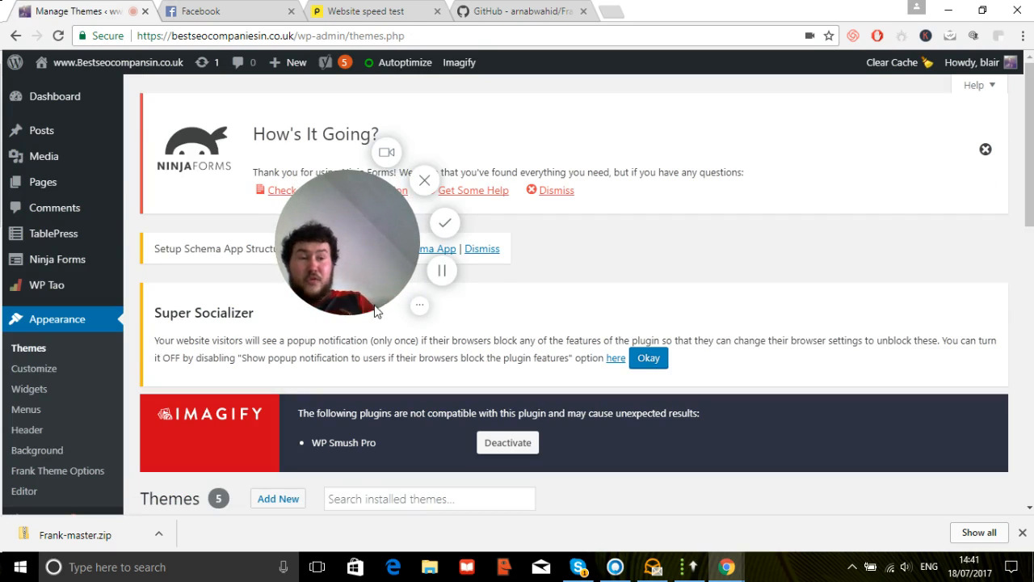
pyautogui.scroll(-3, 1032, 231)
pyautogui.moveTo(1032, 231); pyautogui.dragTo(1022, 305)
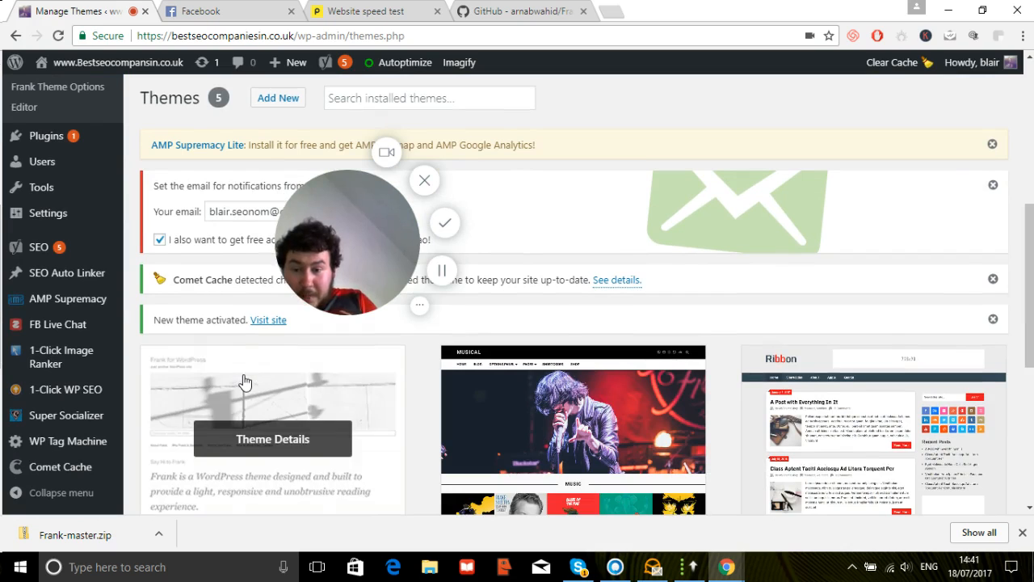
pyautogui.click(543, 8)
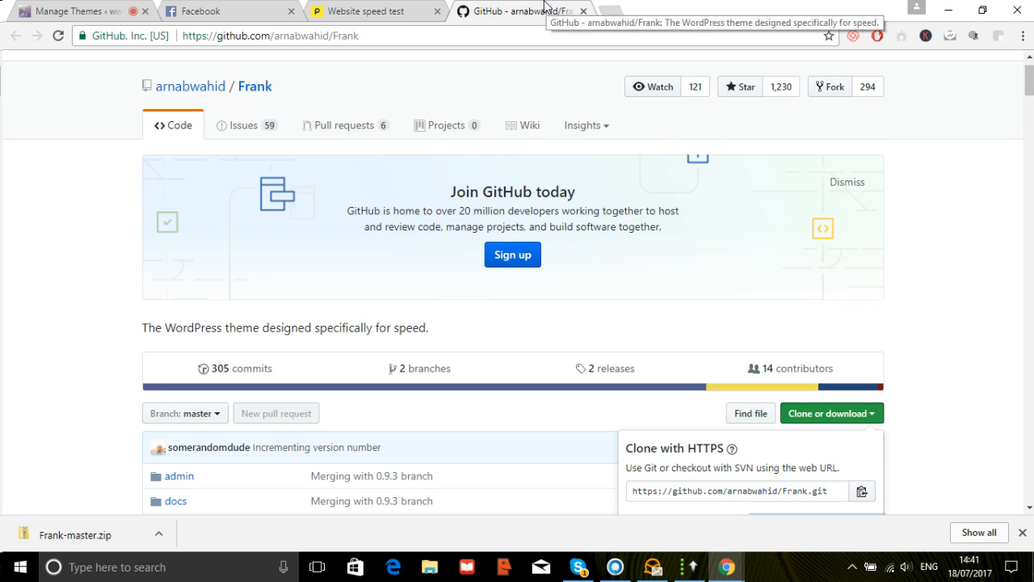
pyautogui.click(387, 10)
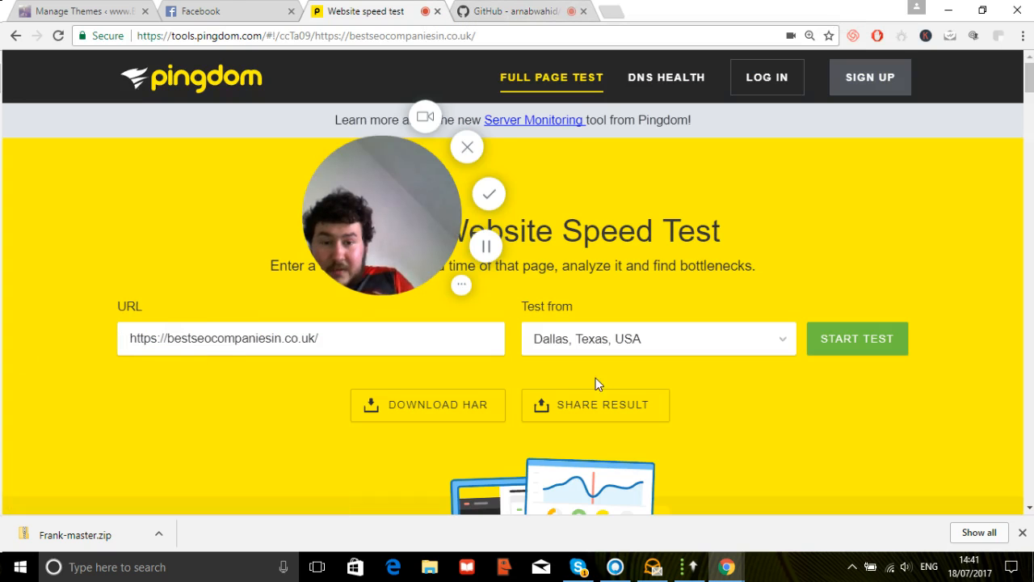
pyautogui.click(882, 346)
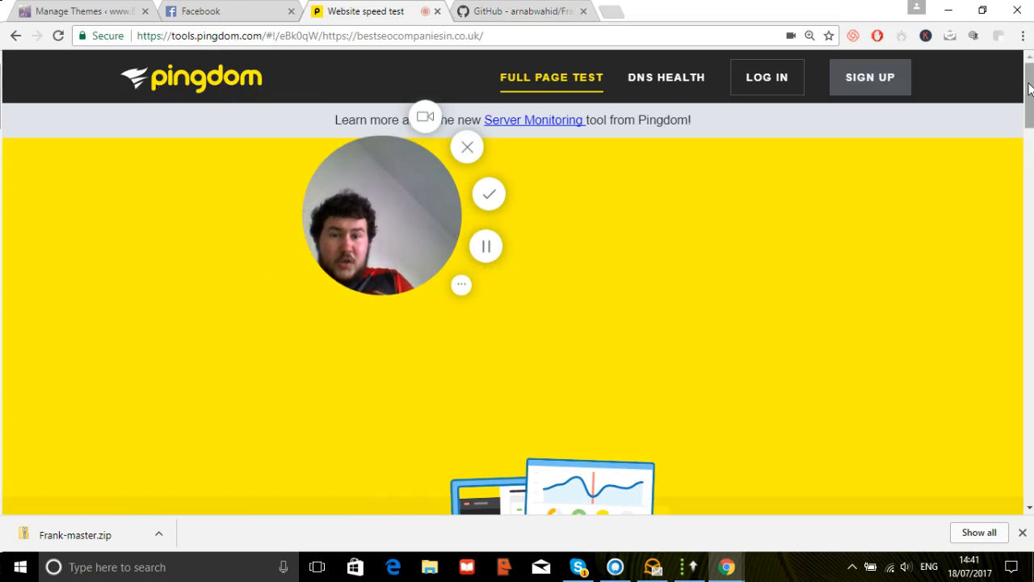
pyautogui.moveTo(1030, 89); pyautogui.dragTo(1031, 121)
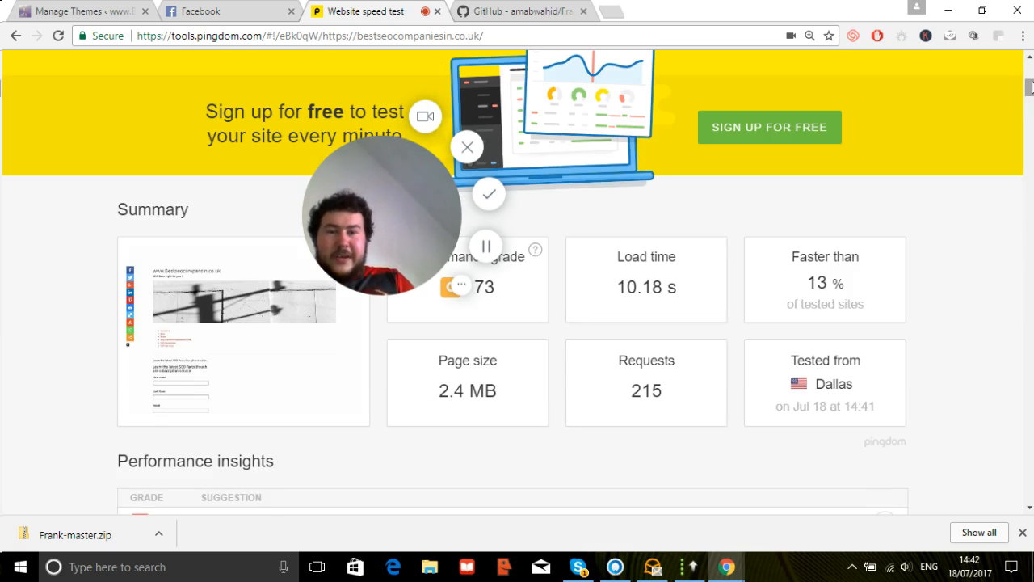
pyautogui.moveTo(1030, 84)
pyautogui.mouseDown()
pyautogui.moveTo(1030, 118)
pyautogui.moveTo(1030, 80)
pyautogui.mouseUp()
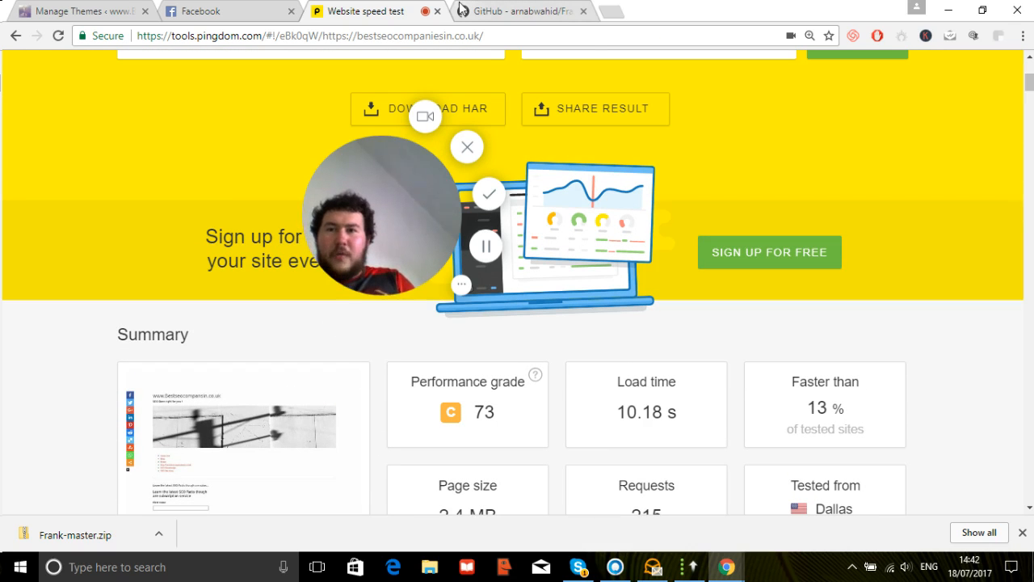
# - Open the active Frank theme in the WordPress Customizer and close the Facebook page
pyautogui.click(120, 10)
pyautogui.click(279, 386)
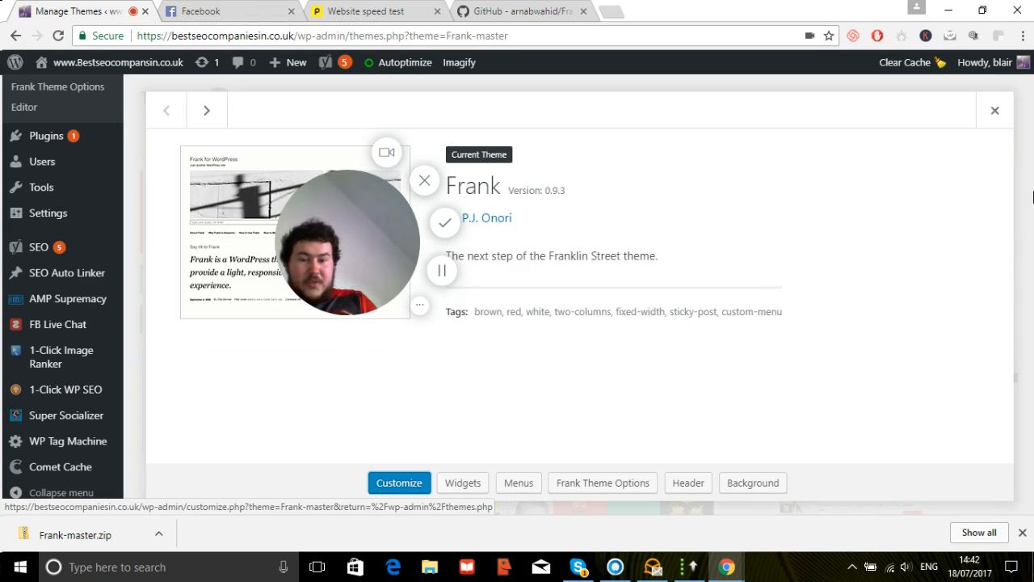
pyautogui.click(383, 492)
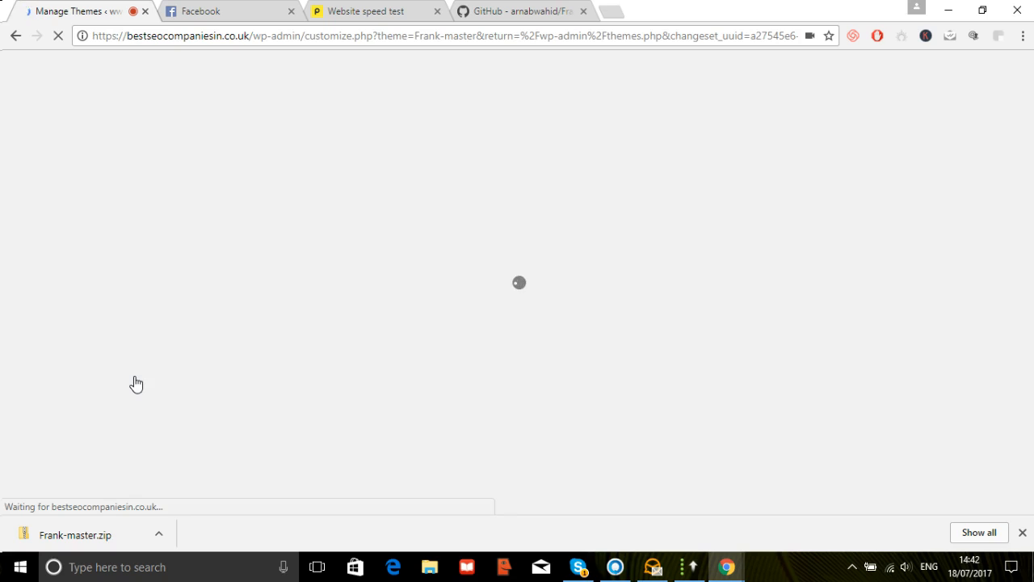
pyautogui.click(291, 11)
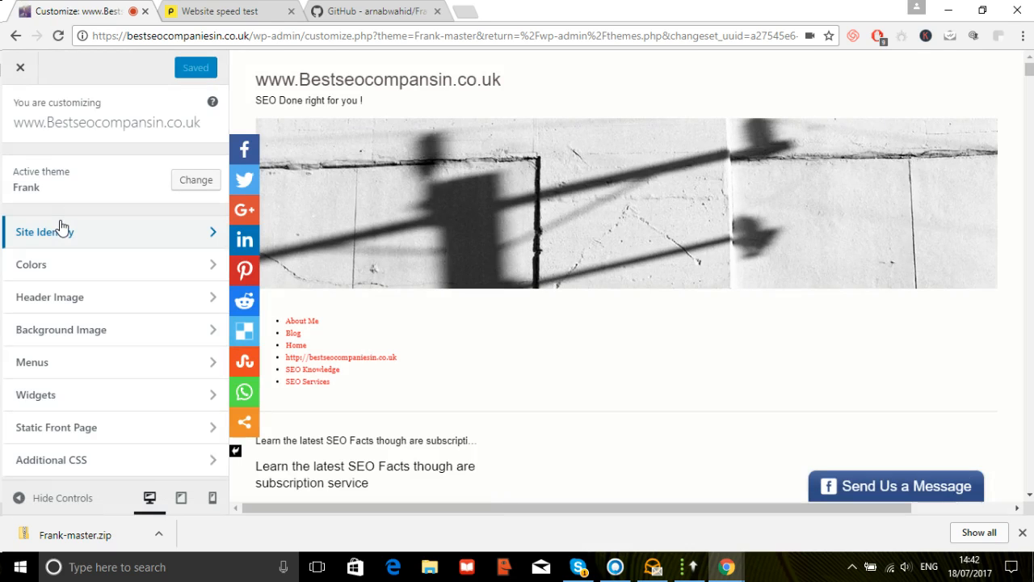
# - Hide the Frank theme's header image and publish the change
pyautogui.click(81, 231)
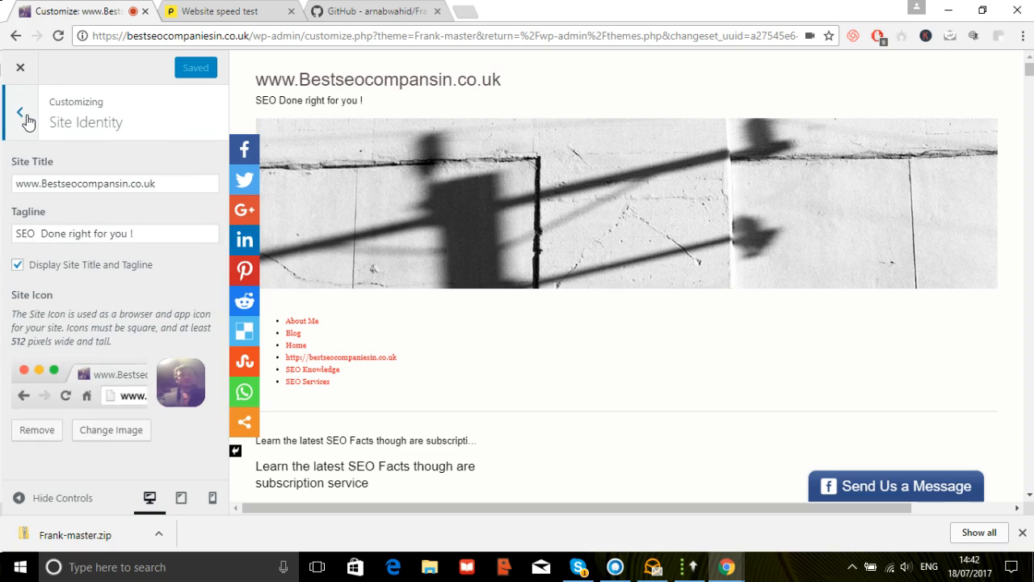
pyautogui.click(22, 118)
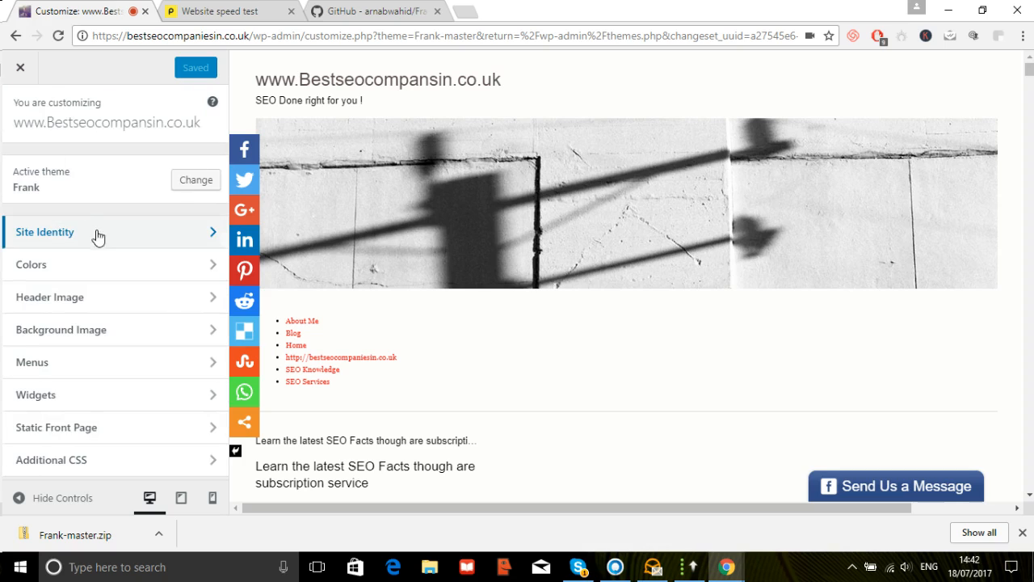
pyautogui.click(110, 293)
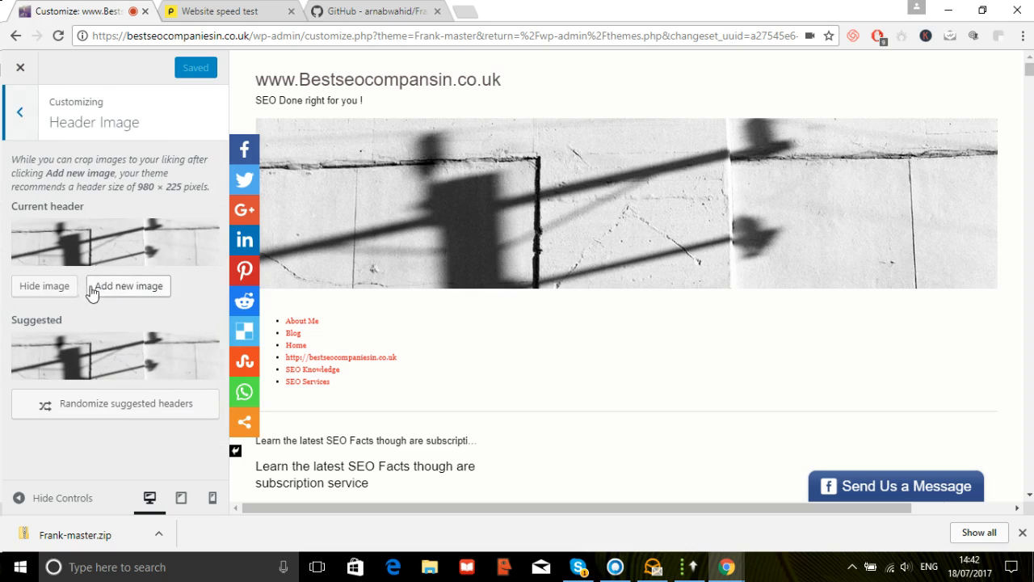
pyautogui.click(44, 286)
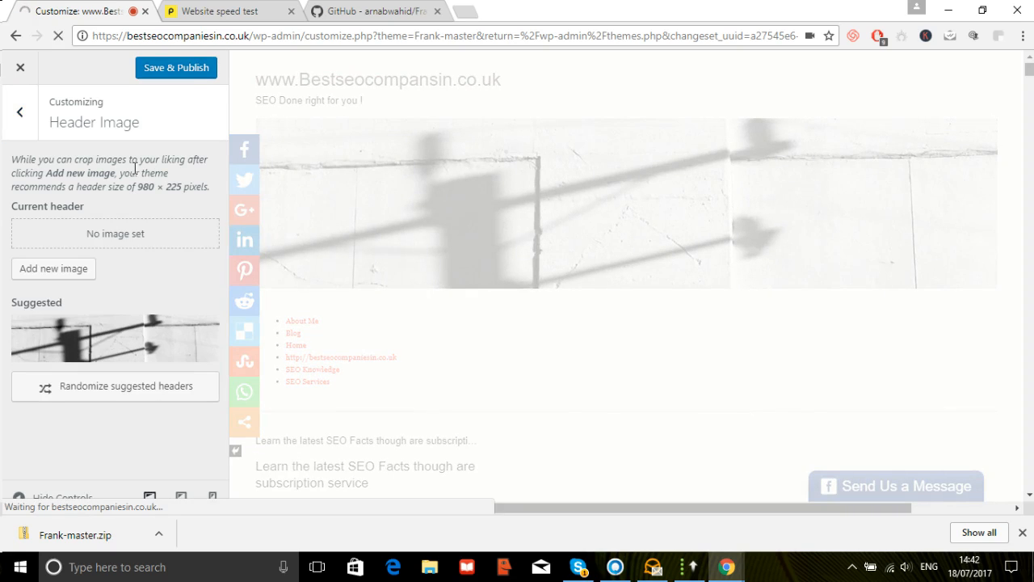
pyautogui.click(166, 73)
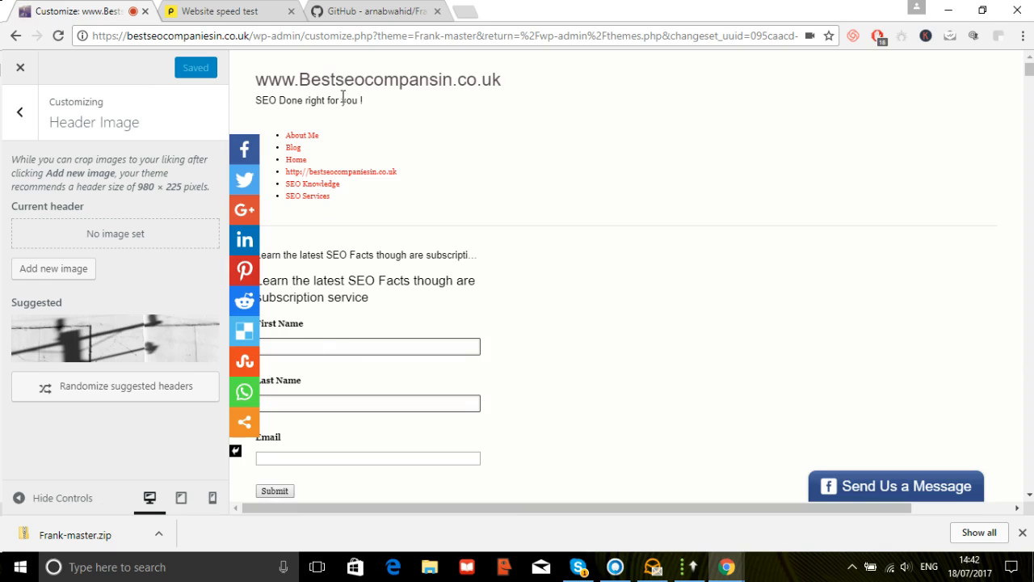
pyautogui.click(275, 8)
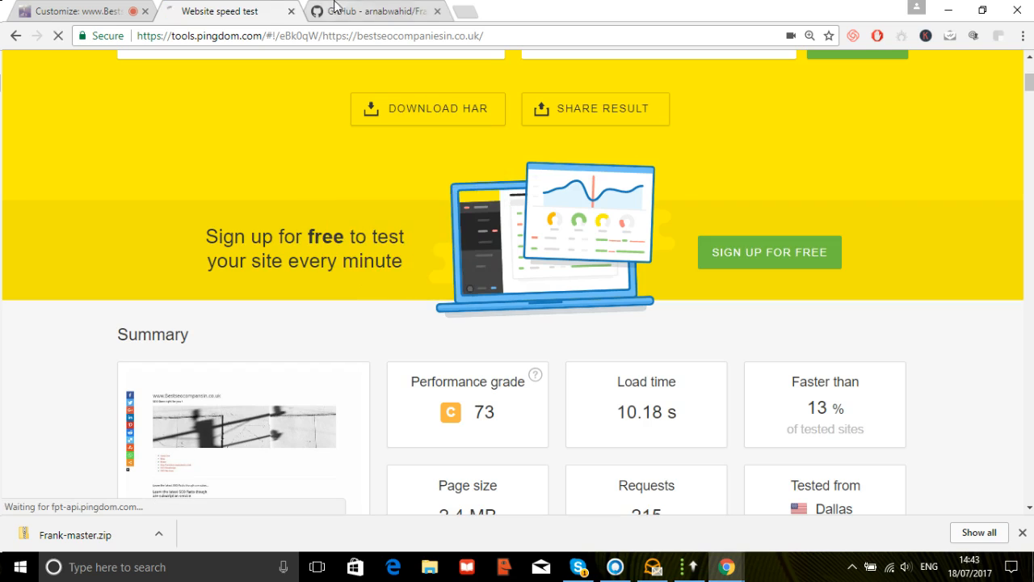
pyautogui.moveTo(1031, 86); pyautogui.dragTo(1030, 84)
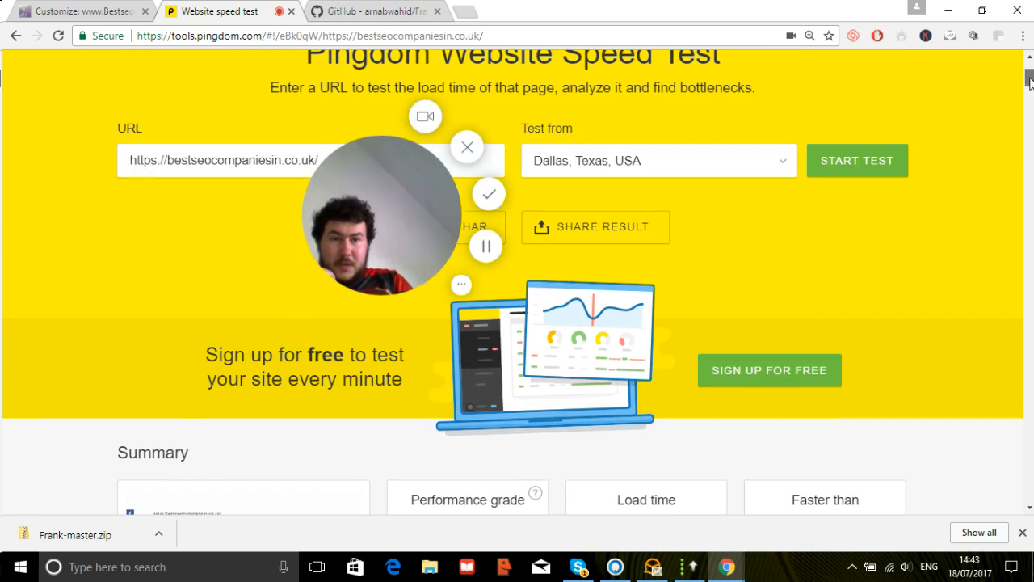
pyautogui.click(893, 161)
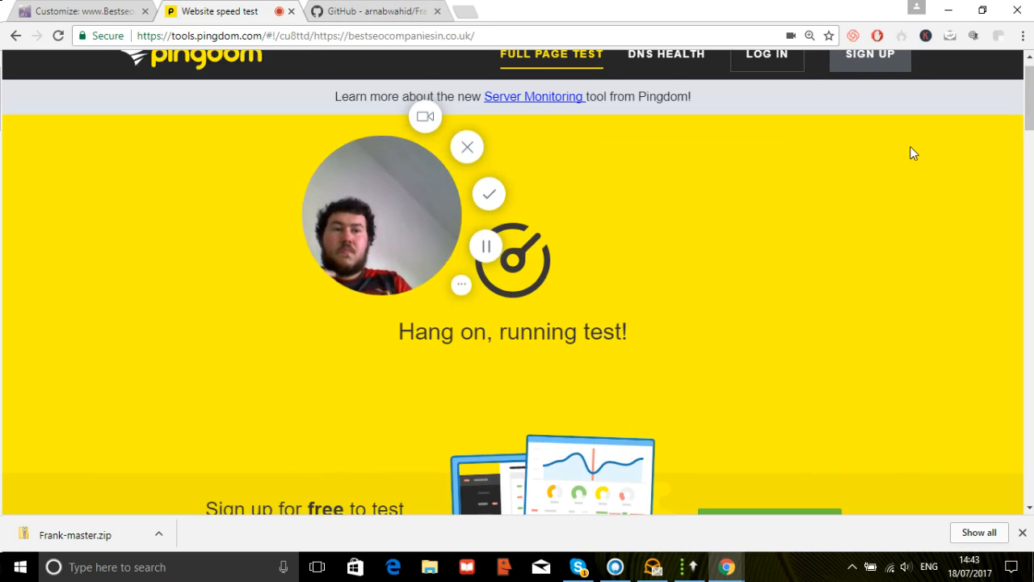
pyautogui.moveTo(1032, 102); pyautogui.dragTo(1033, 125)
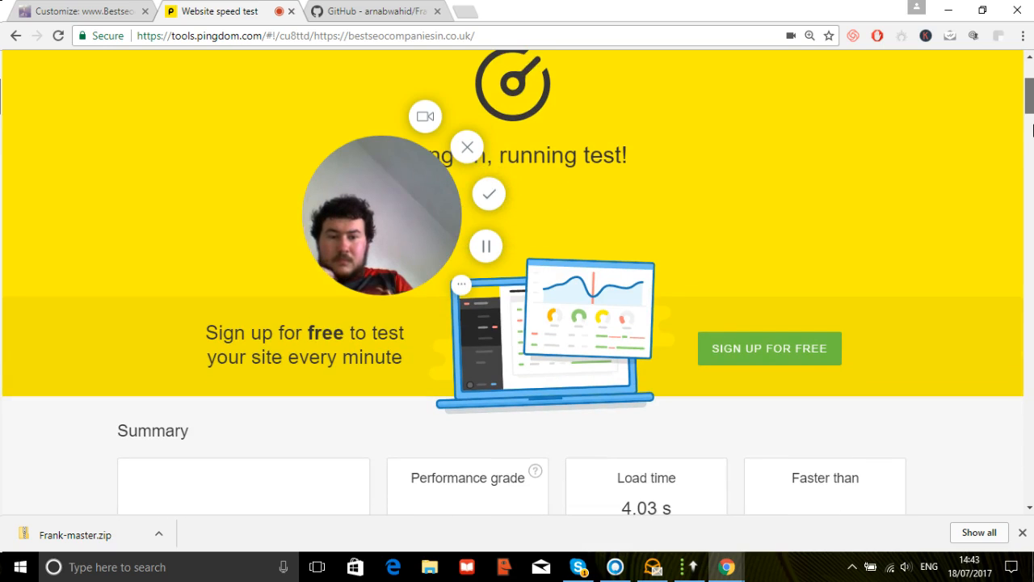
pyautogui.scroll(-3, 1033, 137)
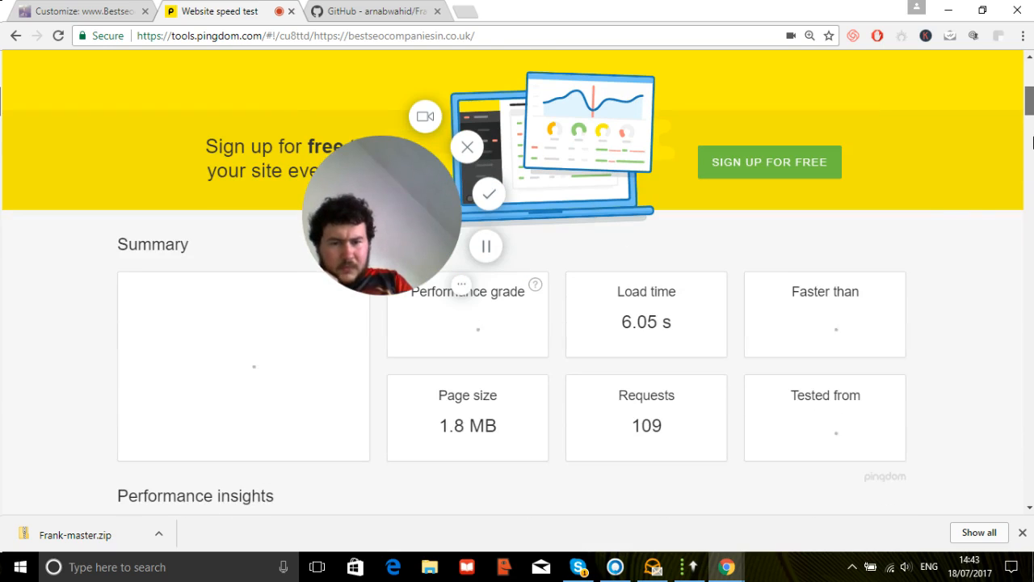
pyautogui.scroll(2, 1032, 137)
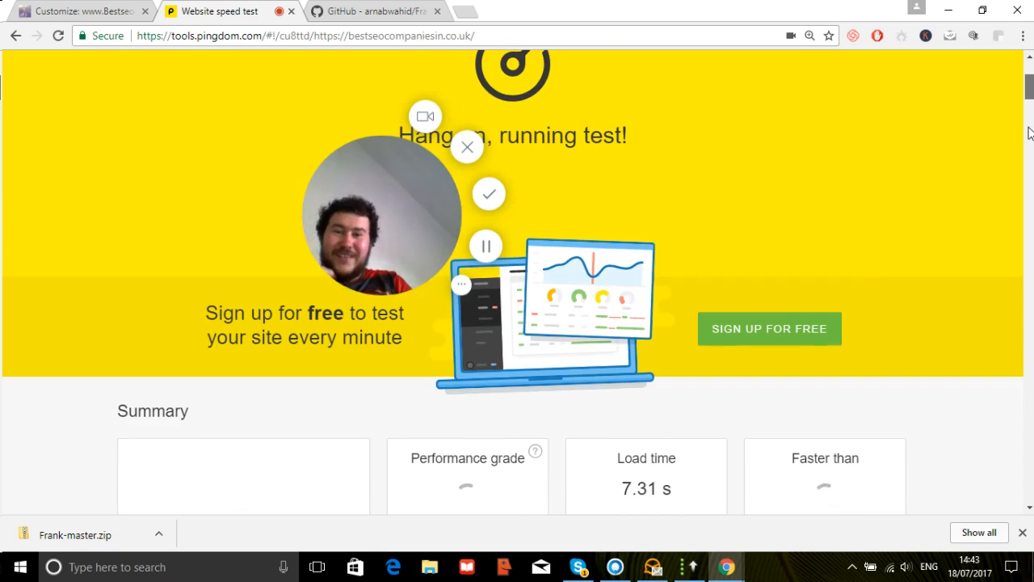
pyautogui.scroll(2, 1031, 129)
pyautogui.scroll(-5, 1030, 129)
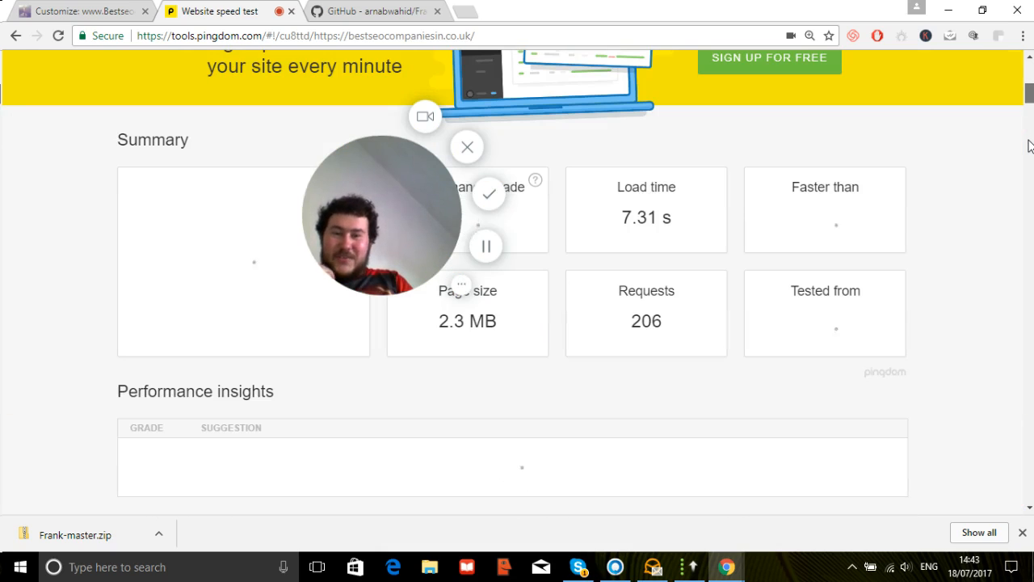
pyautogui.scroll(6, 1030, 145)
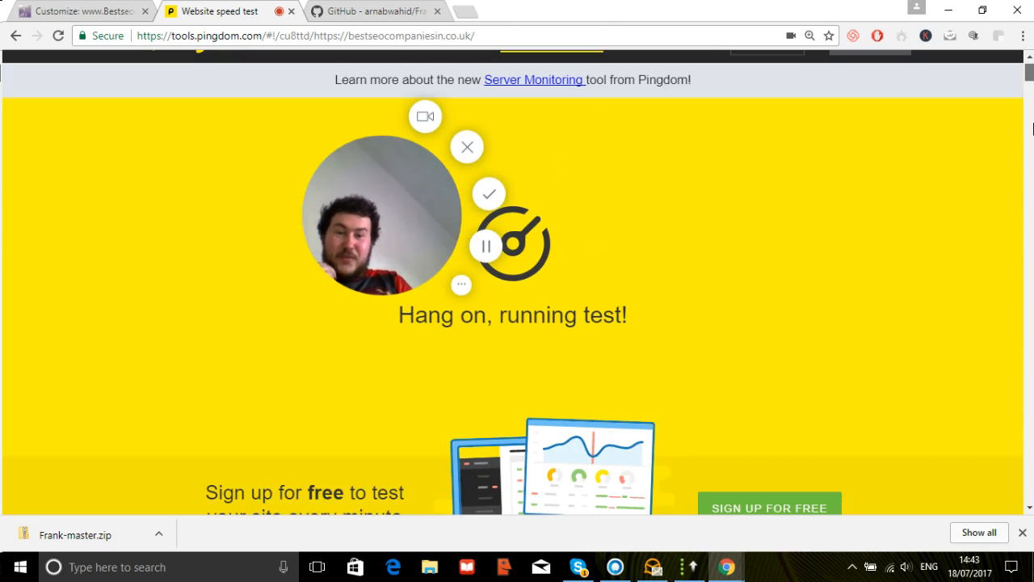
pyautogui.scroll(-5, 1030, 144)
pyautogui.moveTo(1032, 143); pyautogui.dragTo(1033, 142)
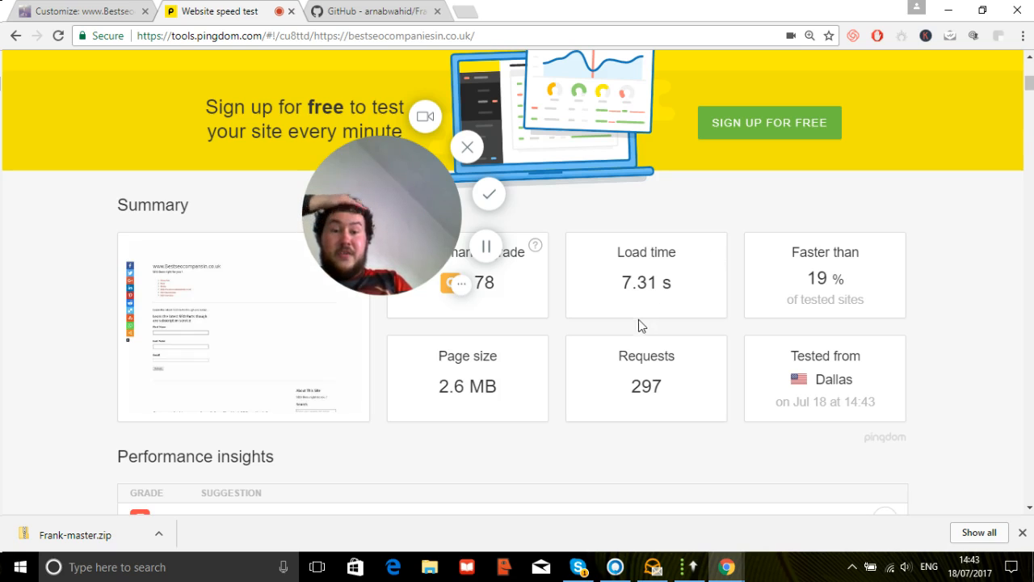
# - Highlight the Requests figure in the Pingdom summary to examine the Frank theme's request count
pyautogui.moveTo(647, 363); pyautogui.dragTo(659, 375)
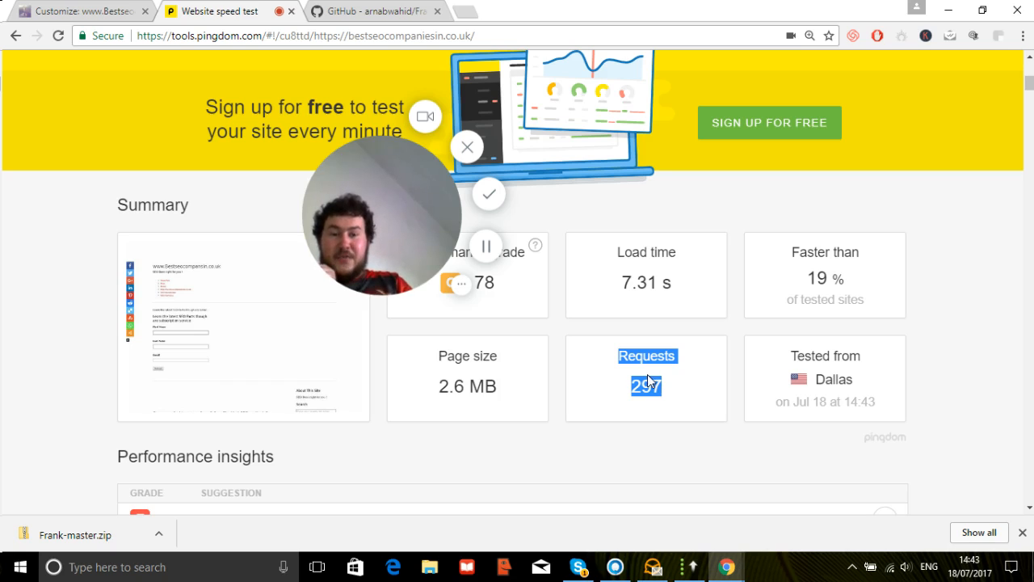
pyautogui.click(647, 374)
pyautogui.moveTo(620, 353); pyautogui.dragTo(691, 386)
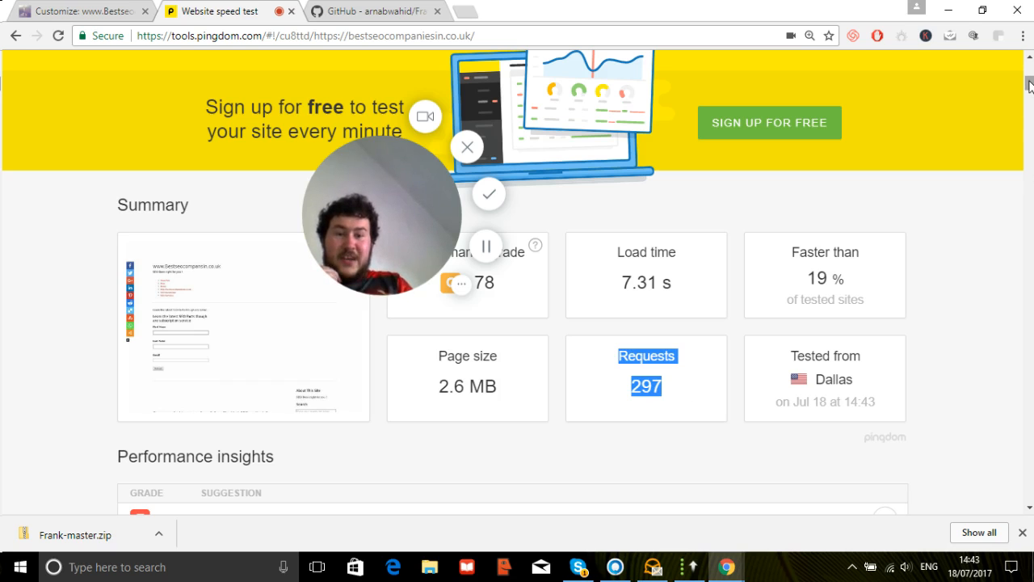
pyautogui.moveTo(1030, 84); pyautogui.dragTo(1032, 74)
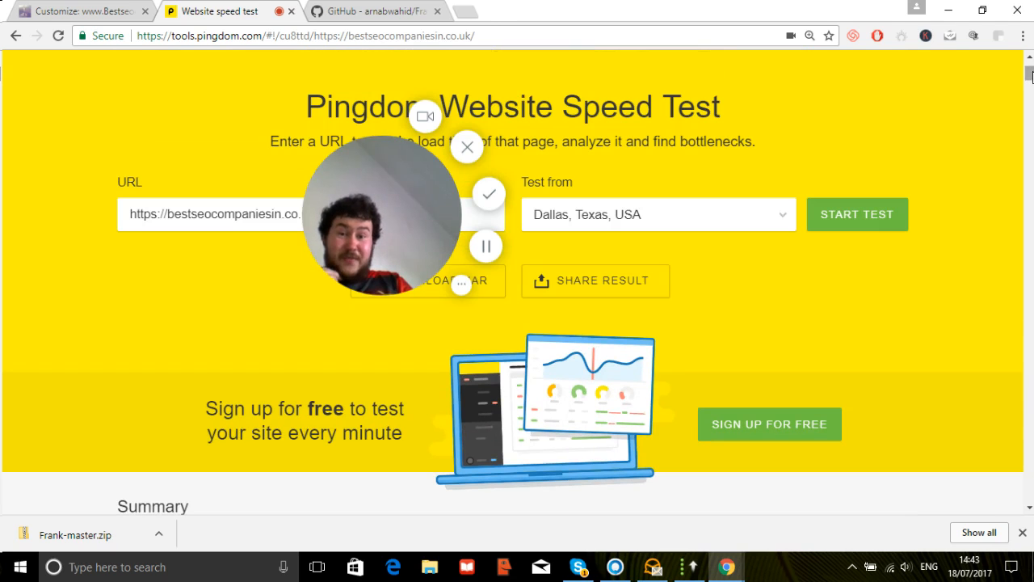
# - Exit the Customizer back to the WordPress theme management page and close the GitHub page of the Frank theme
pyautogui.click(67, 10)
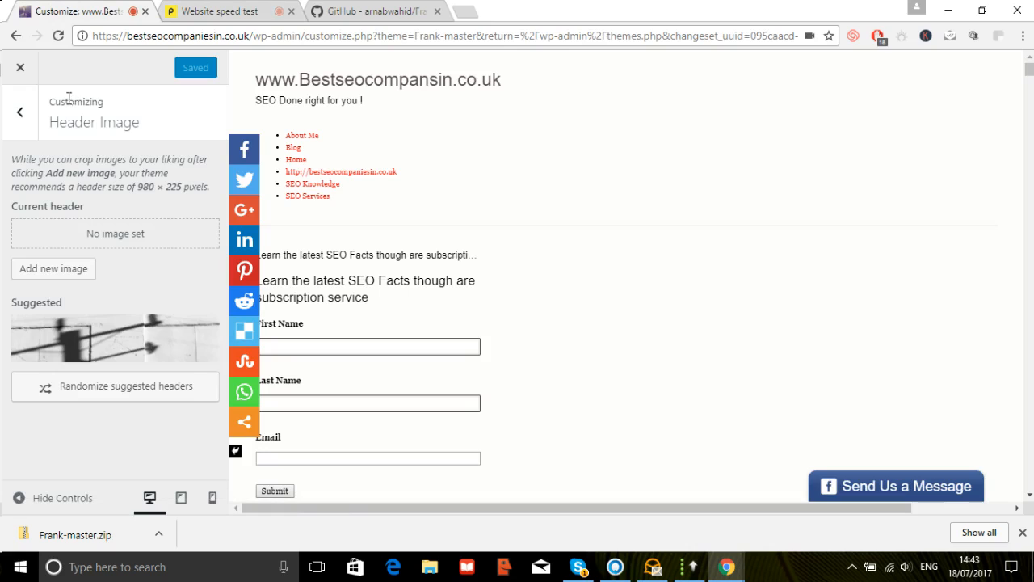
pyautogui.click(28, 117)
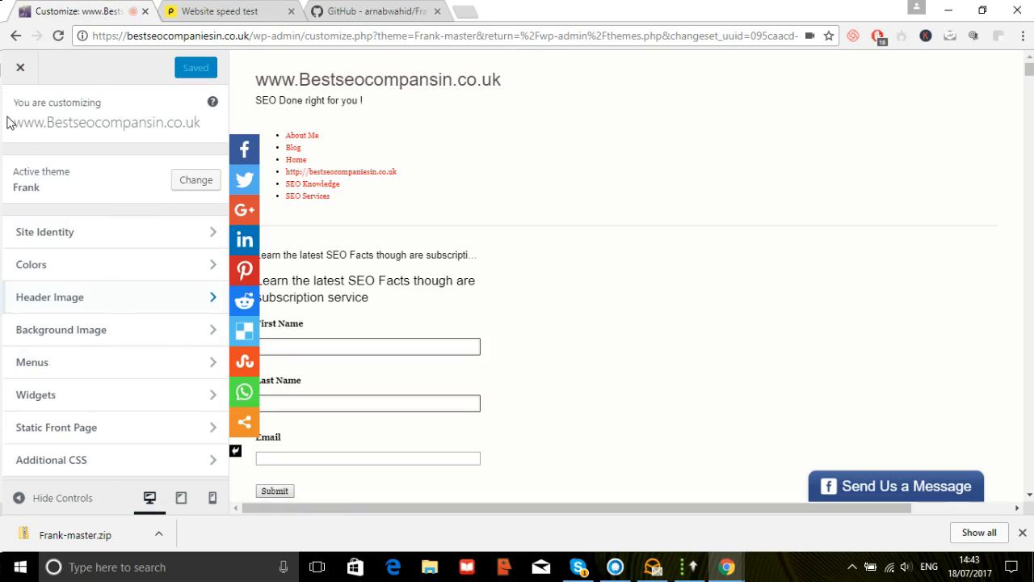
pyautogui.click(19, 62)
pyautogui.click(214, 11)
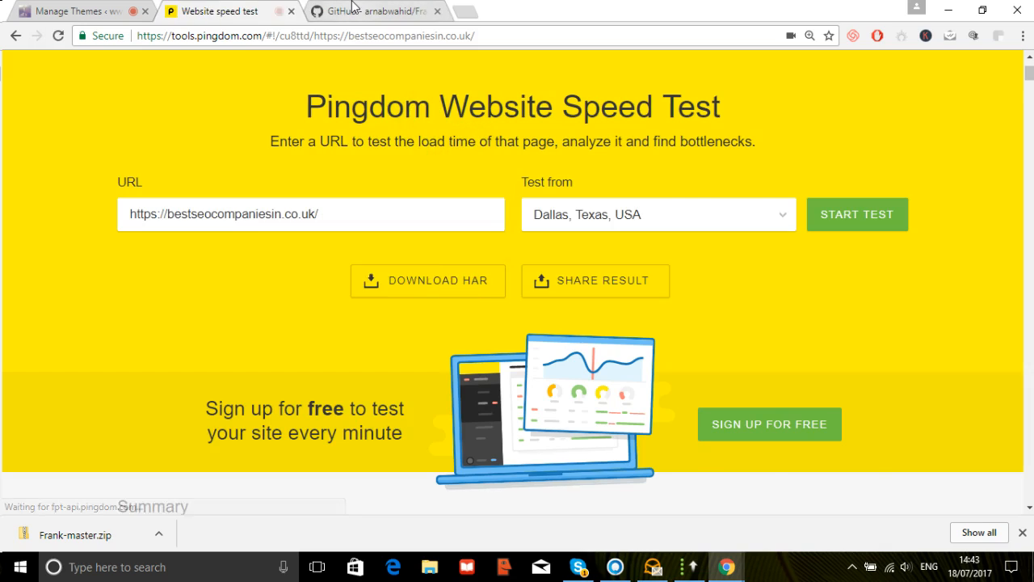
pyautogui.click(353, 8)
pyautogui.click(81, 10)
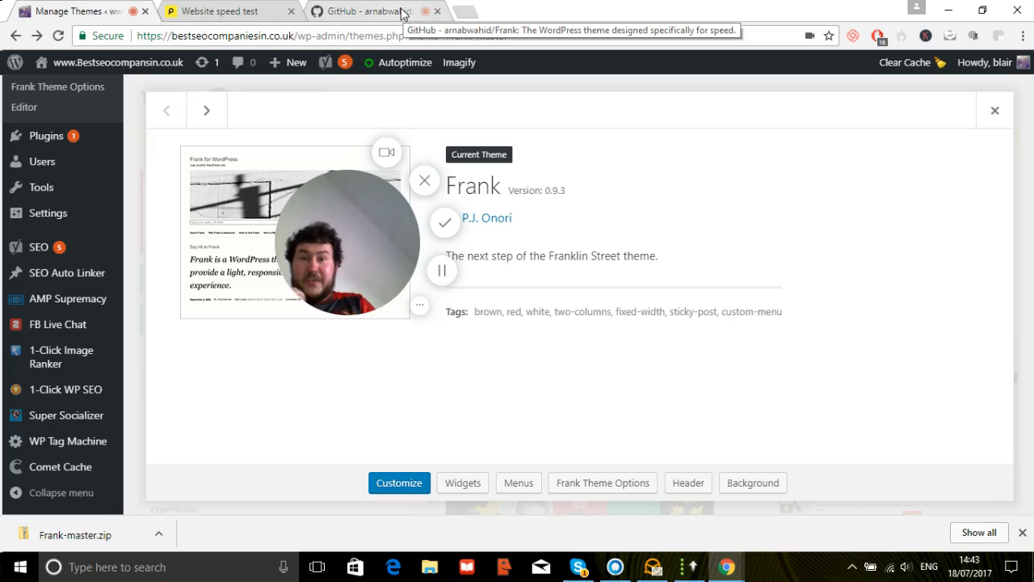
pyautogui.click(437, 12)
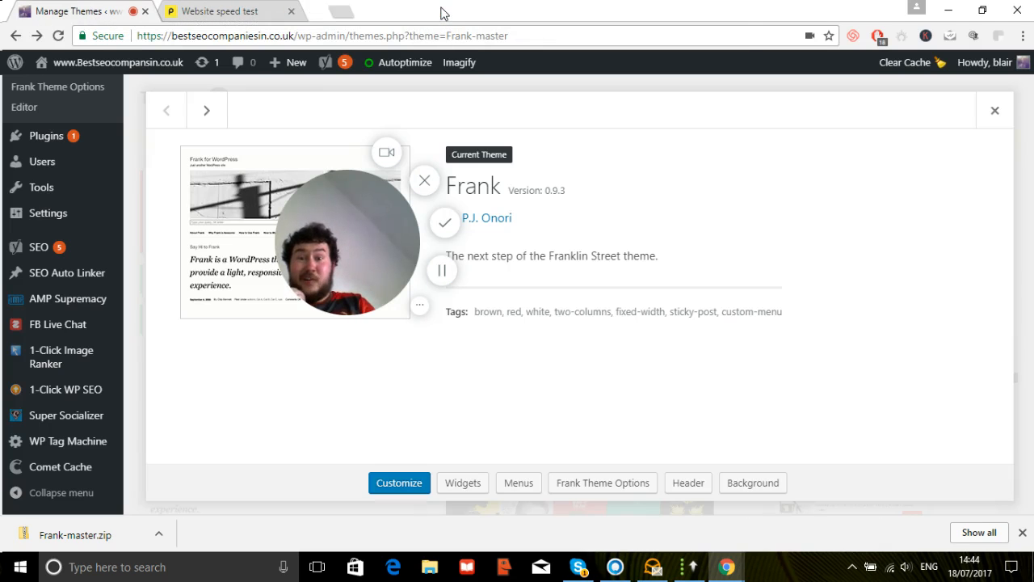
# - Activate the Musical by MyThemeShop theme on the site and look through its list of required plugins
pyautogui.moveTo(1023, 63)
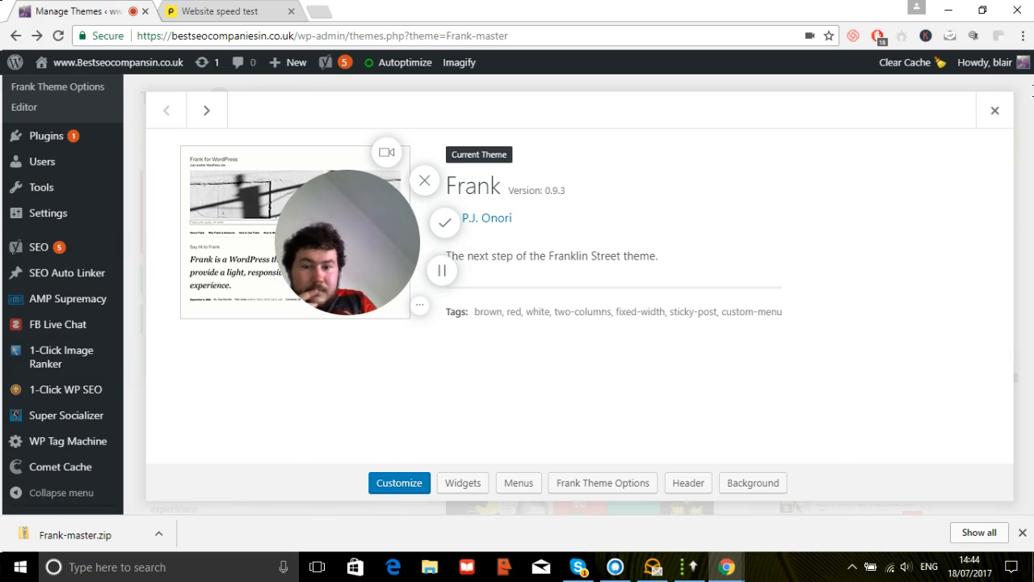
pyautogui.click(1033, 214)
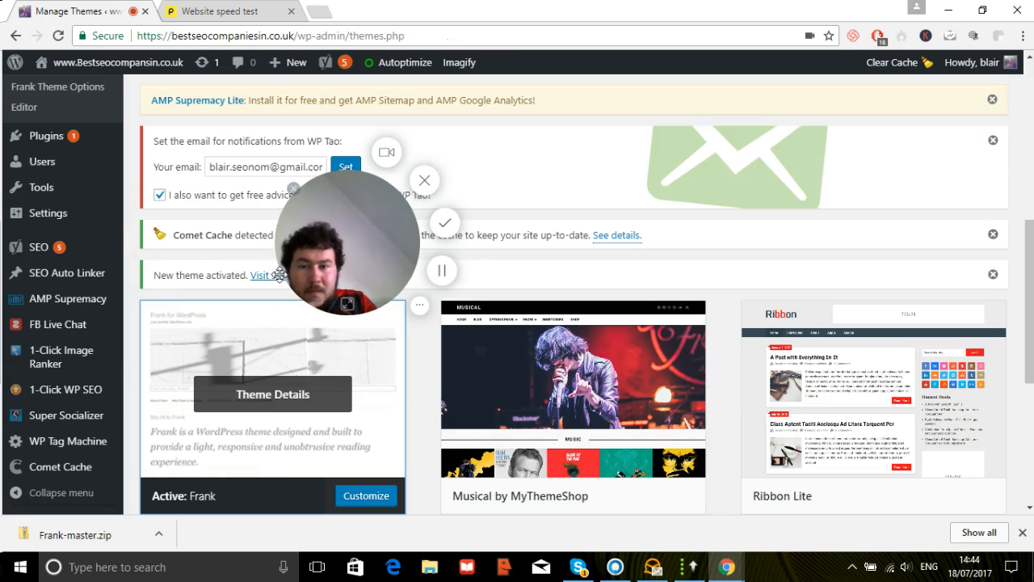
pyautogui.moveTo(328, 246); pyautogui.dragTo(514, 441)
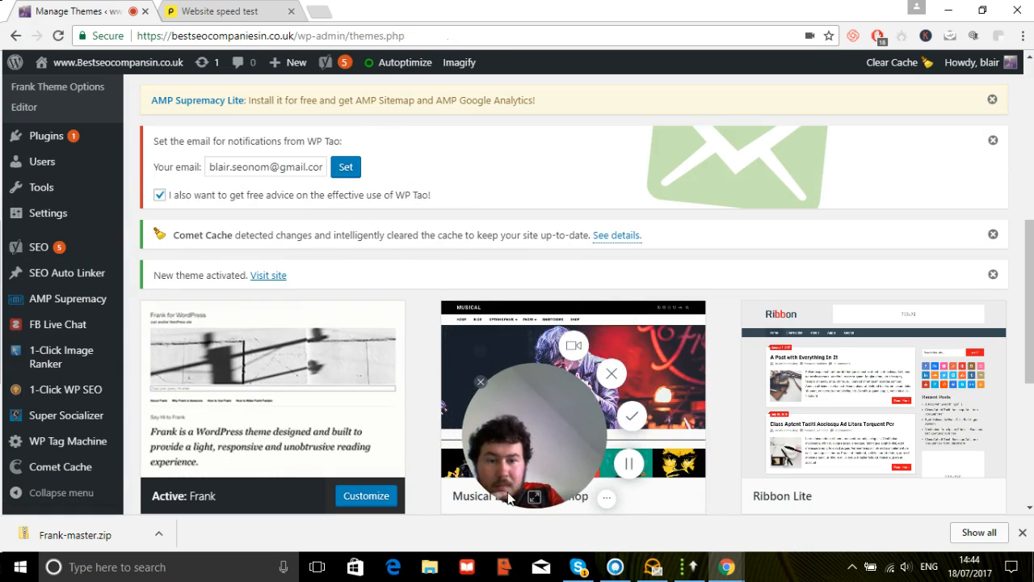
pyautogui.click(507, 327)
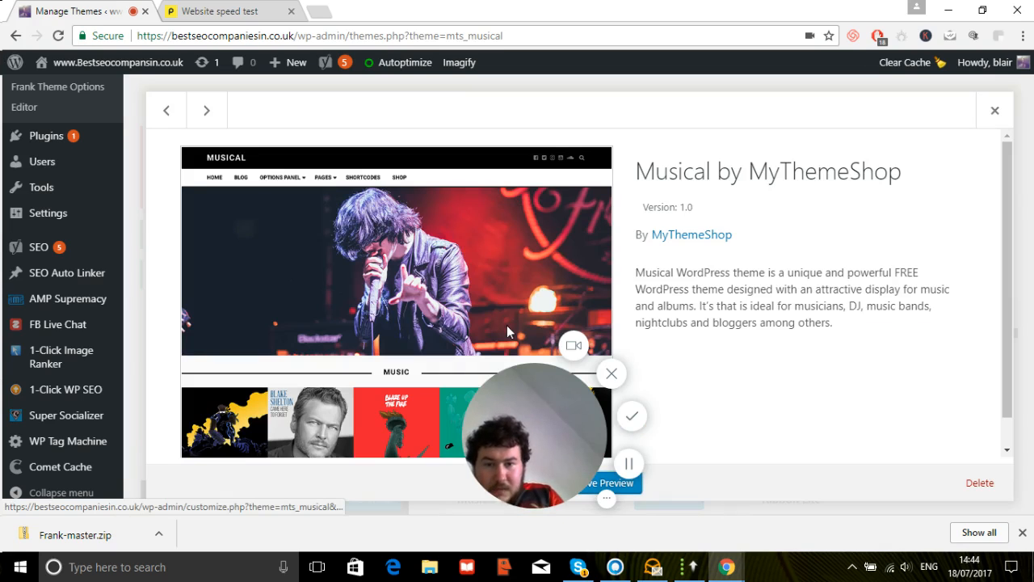
pyautogui.moveTo(561, 386); pyautogui.dragTo(547, 178)
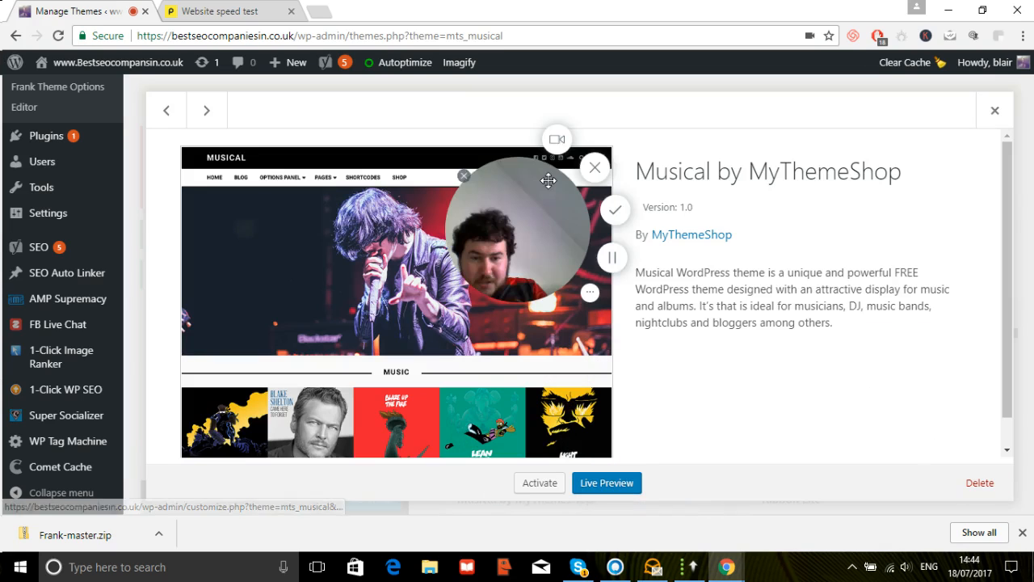
pyautogui.click(528, 487)
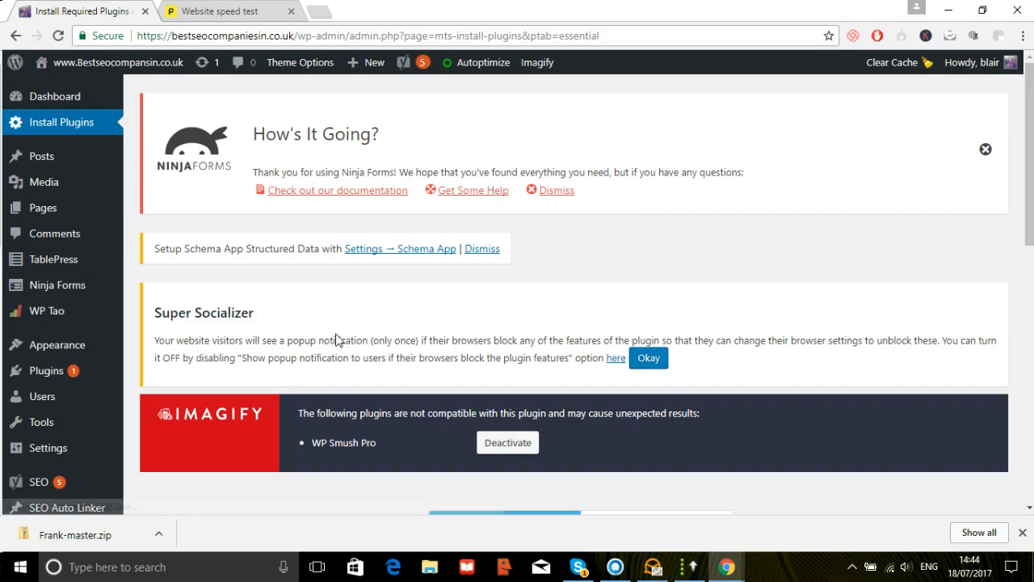
pyautogui.moveTo(1032, 97); pyautogui.dragTo(1032, 297)
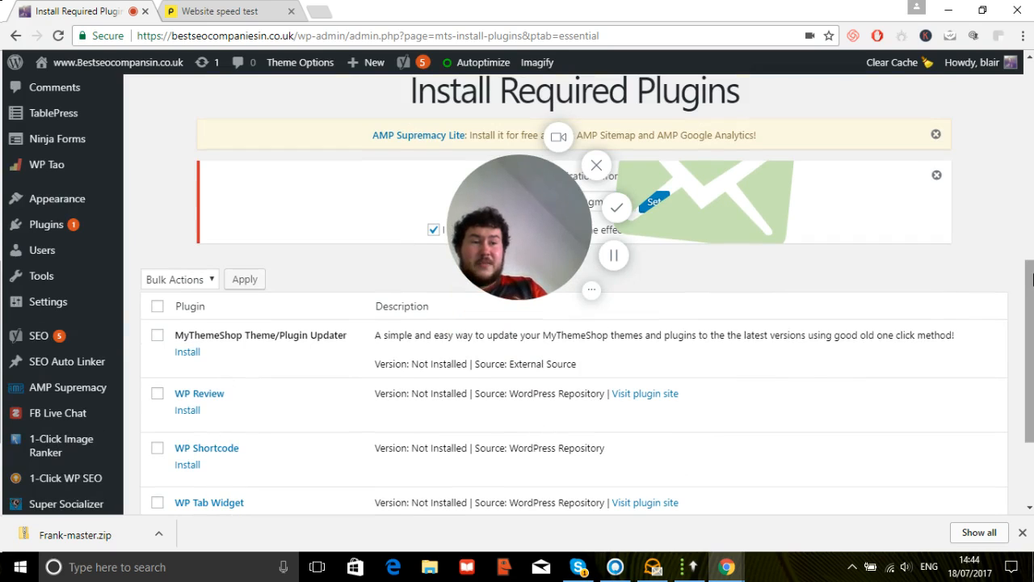
pyautogui.scroll(-2, 243, 497)
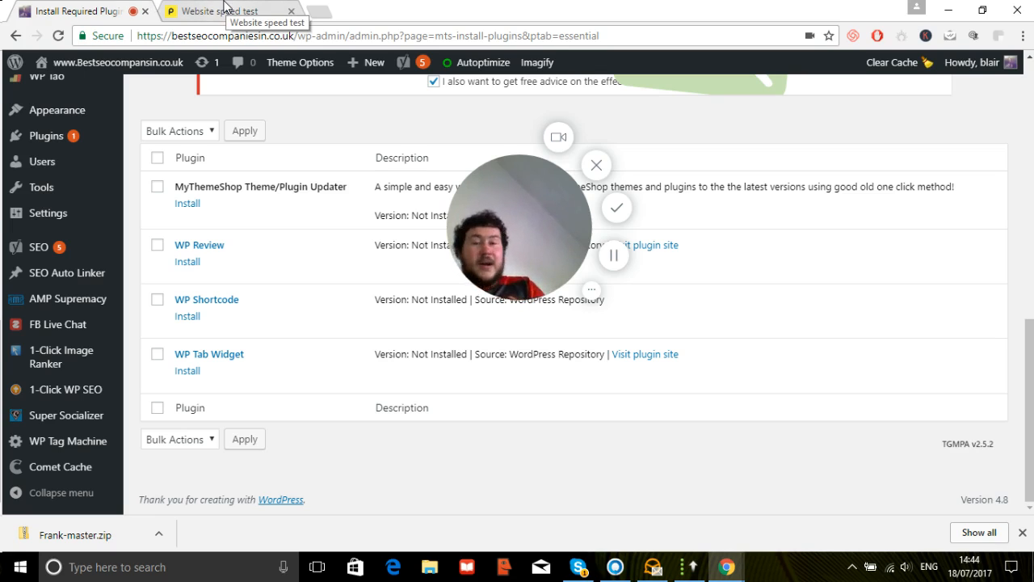
pyautogui.click(224, 8)
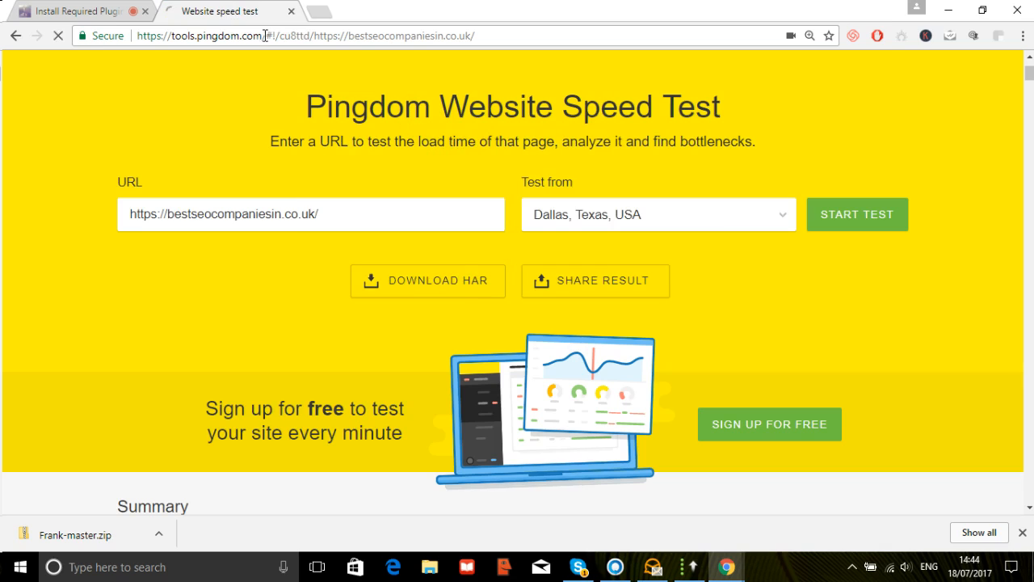
pyautogui.click(849, 216)
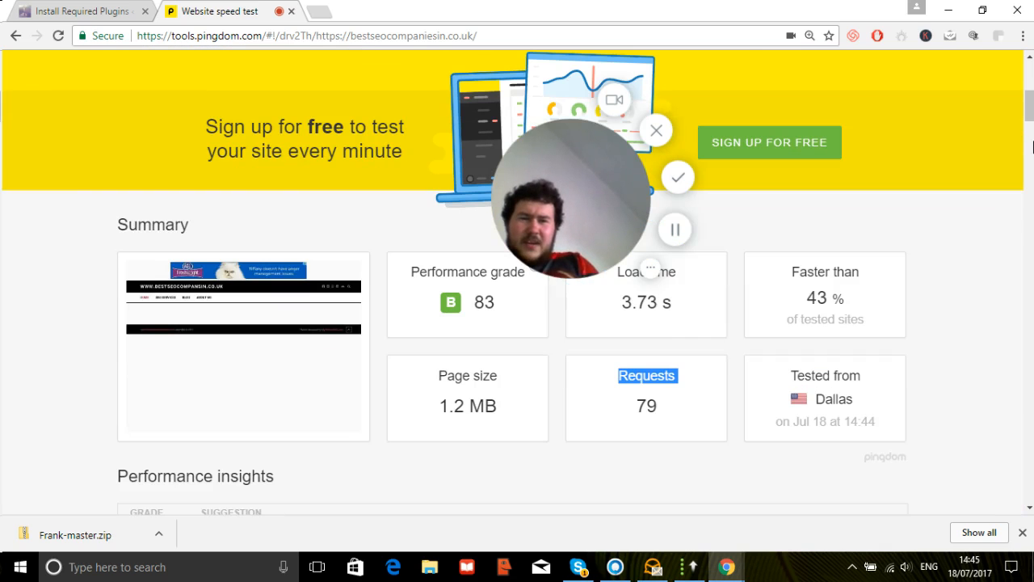
pyautogui.click(1033, 145)
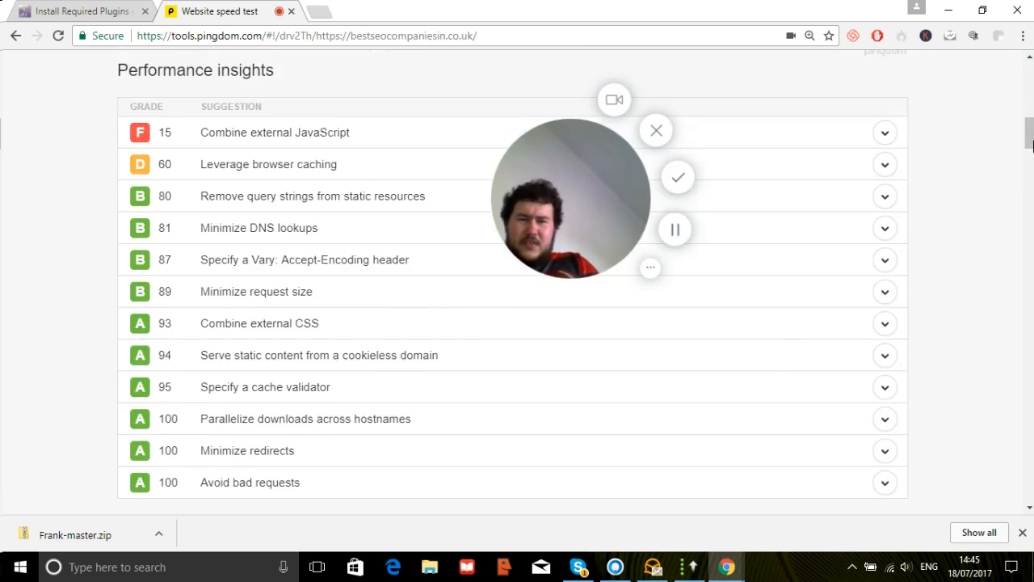
pyautogui.moveTo(1033, 145); pyautogui.dragTo(1033, 89)
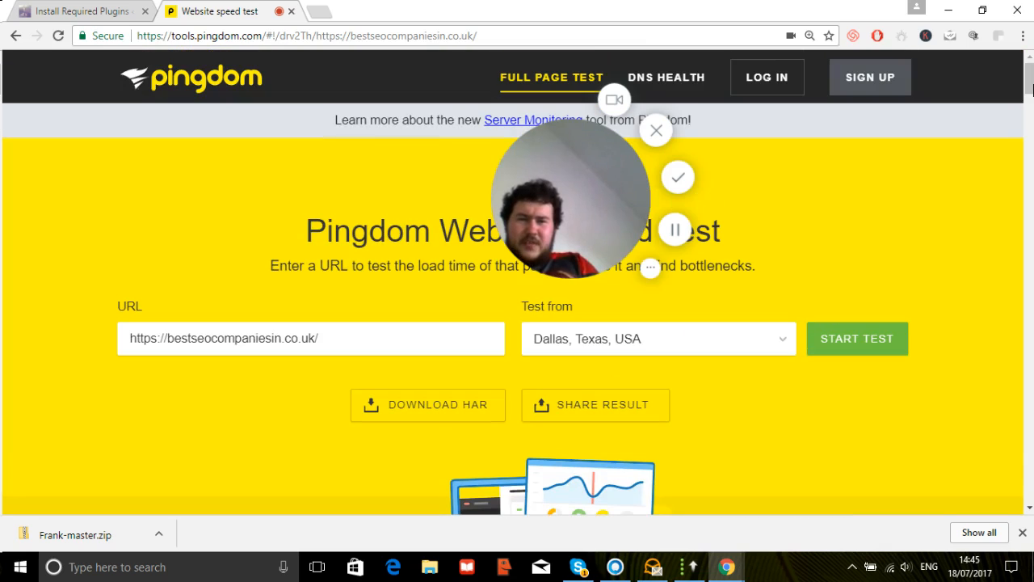
# - Rerun the Pingdom test from Dallas for the Musical theme and examine the summary, including the request count
pyautogui.click(873, 340)
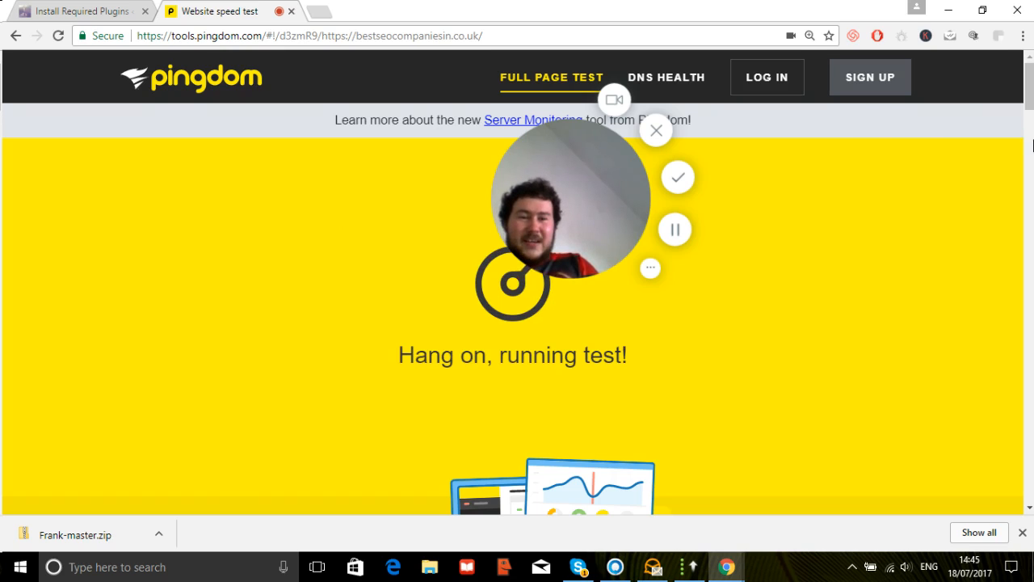
pyautogui.click(1033, 145)
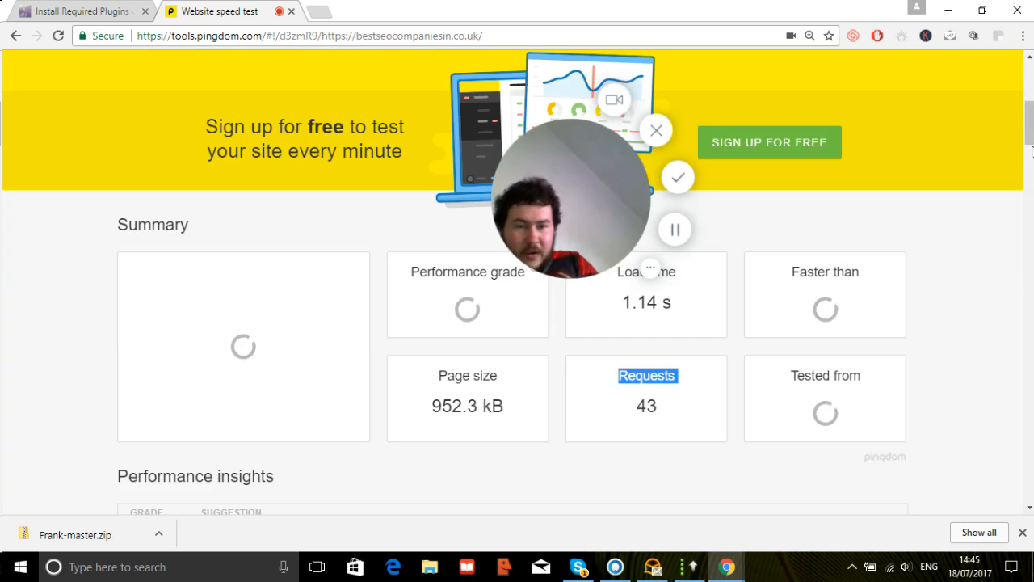
pyautogui.moveTo(1031, 152); pyautogui.dragTo(1032, 127)
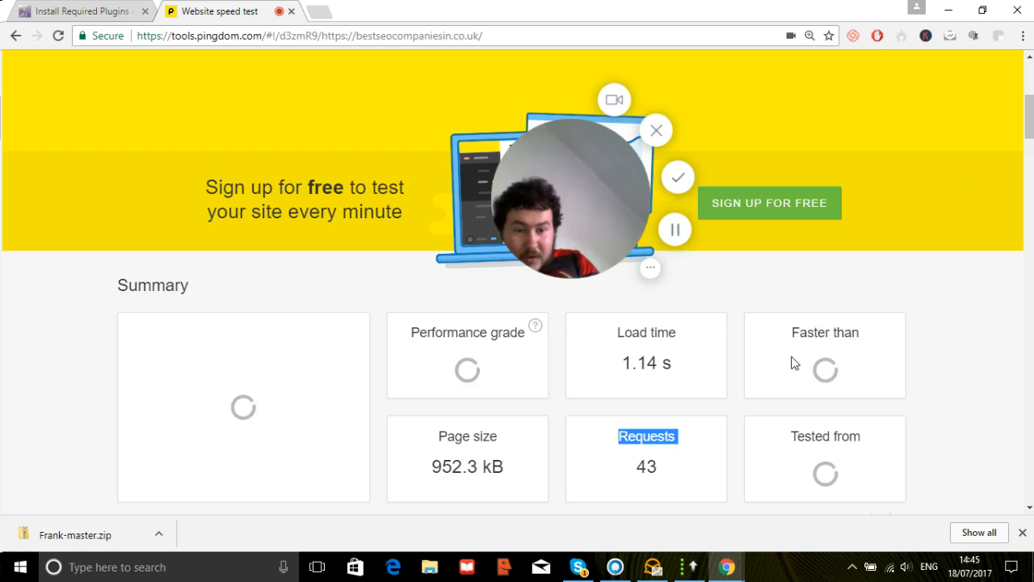
pyautogui.moveTo(619, 435); pyautogui.dragTo(671, 469)
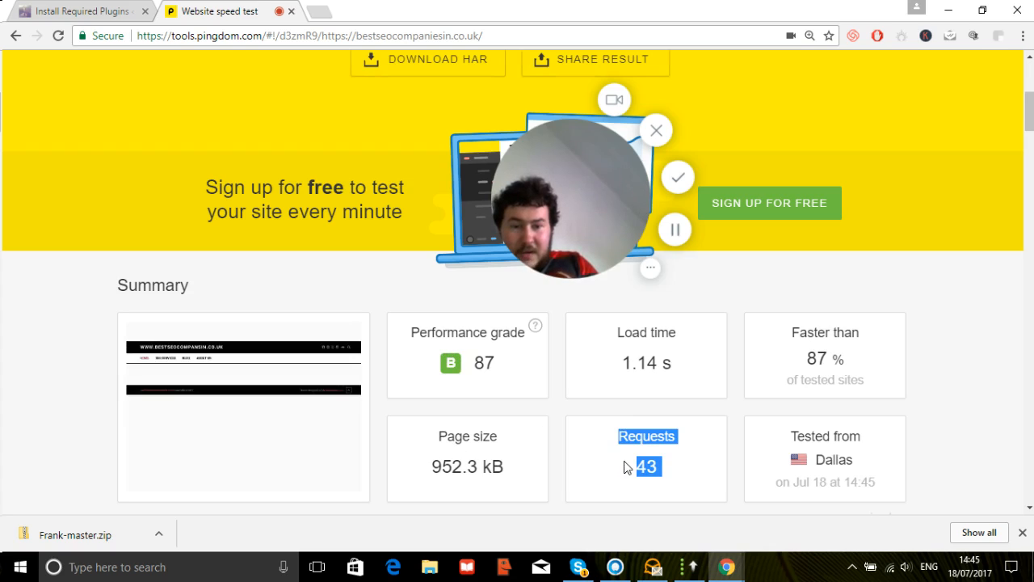
pyautogui.click(664, 429)
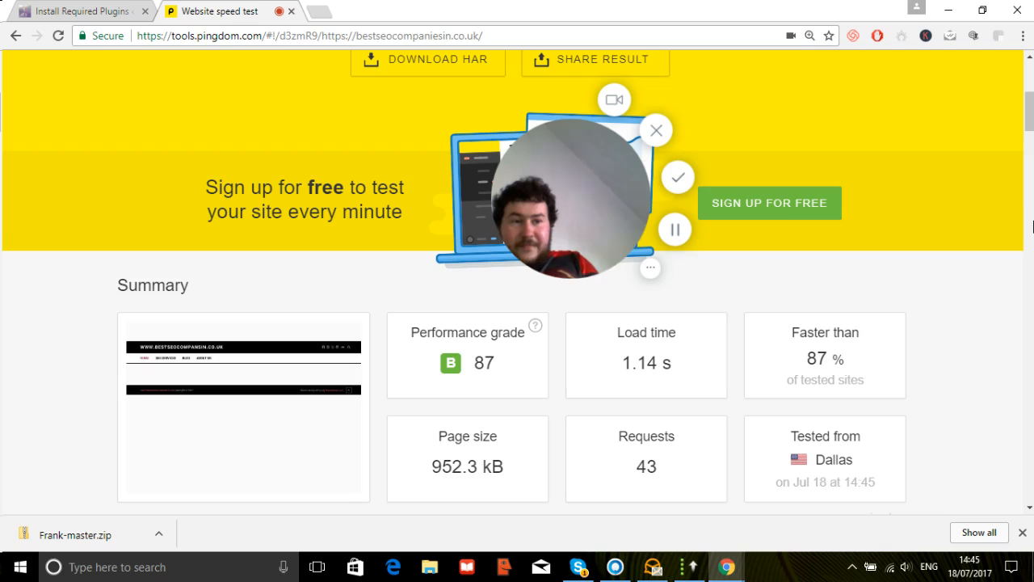
pyautogui.moveTo(1032, 106); pyautogui.dragTo(543, 7)
pyautogui.click(319, 10)
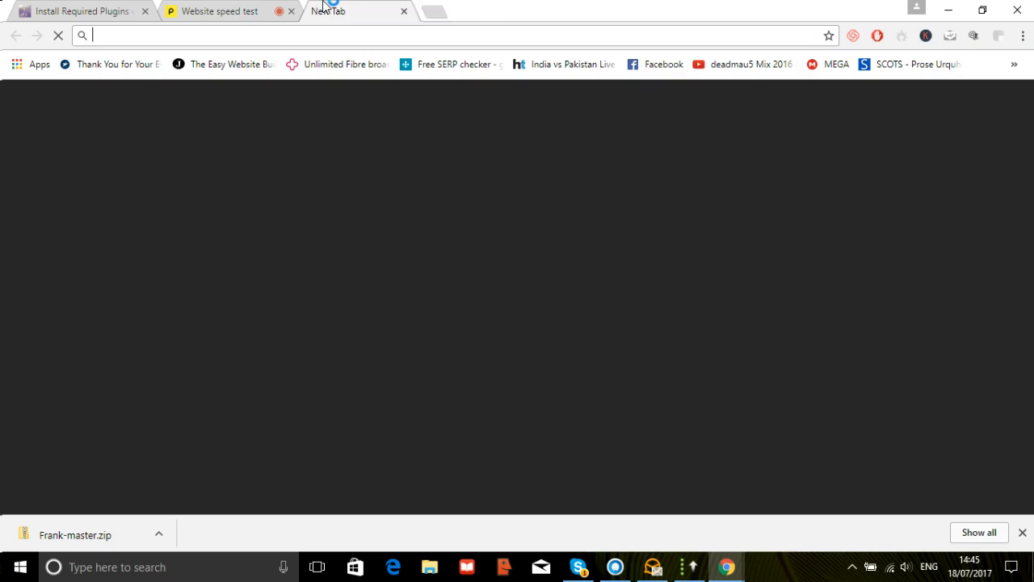
pyautogui.write('https://bestseocompaniesin.co.uk/')
pyautogui.press('Return')
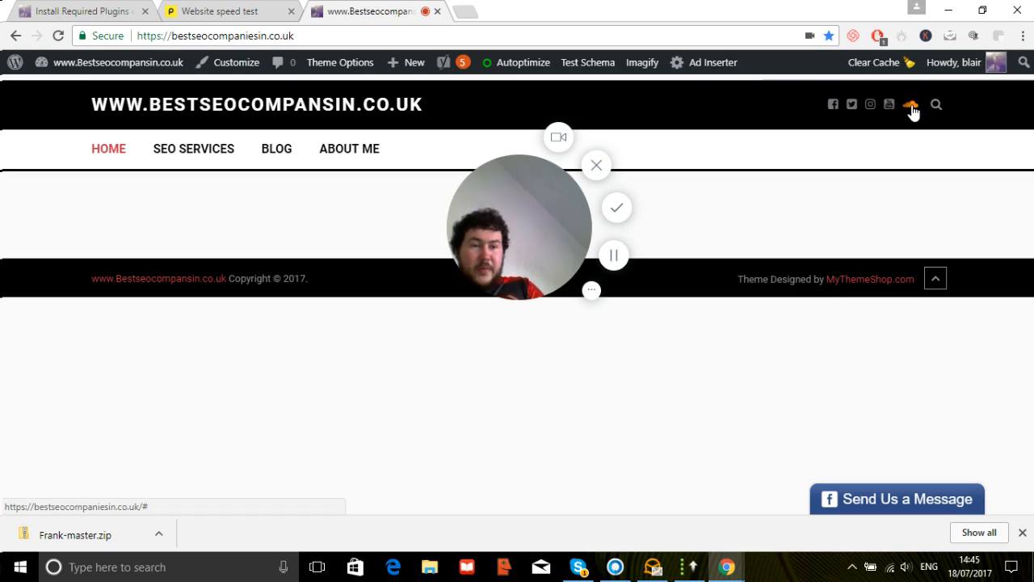
pyautogui.click(98, 155)
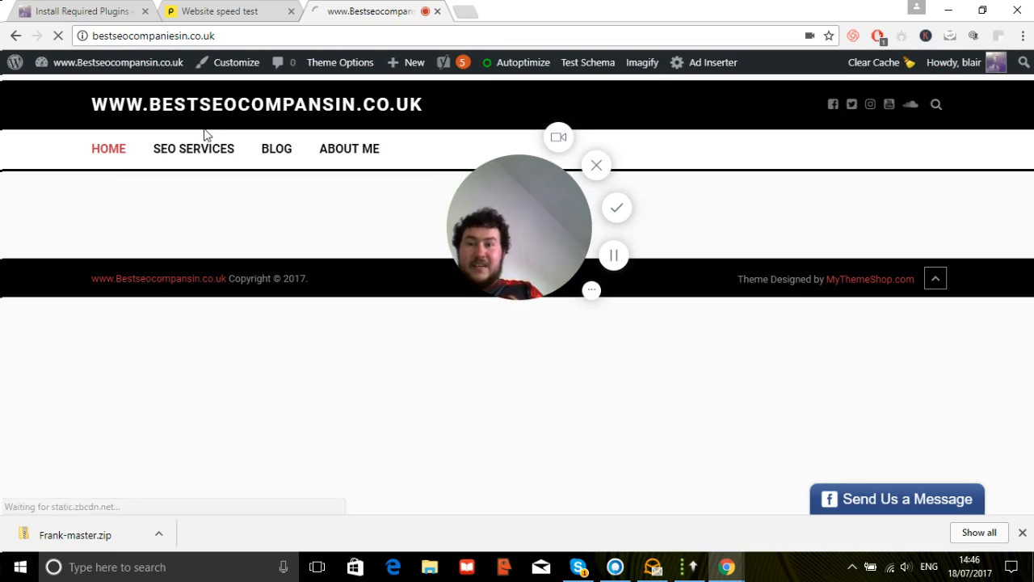
pyautogui.click(214, 151)
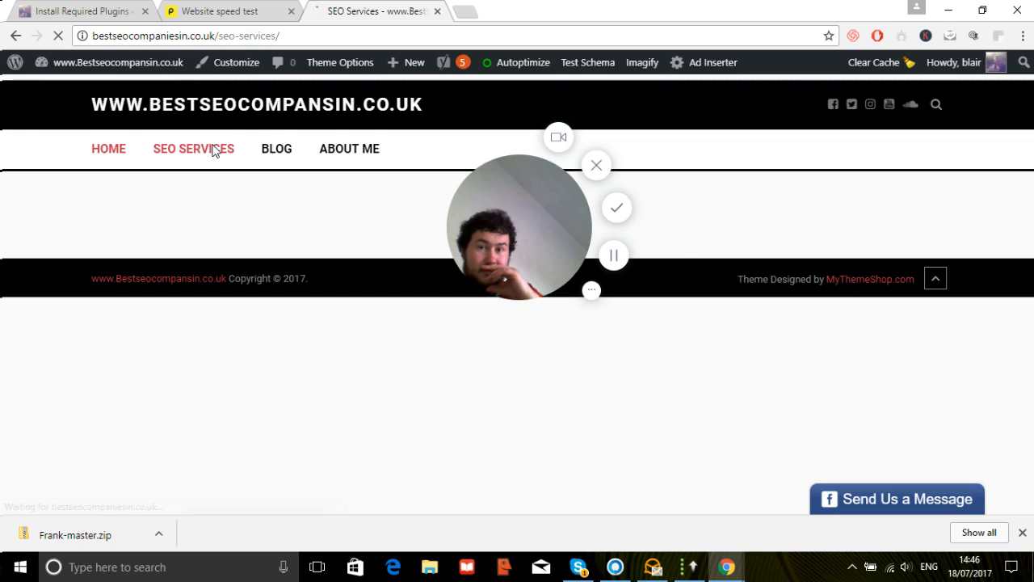
pyautogui.scroll(-15, 1031, 404)
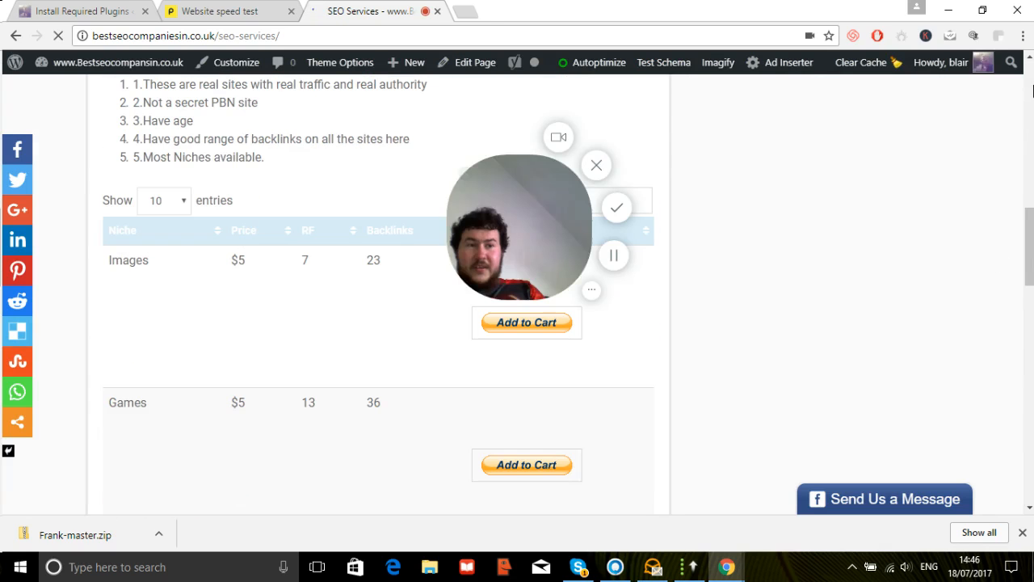
pyautogui.scroll(15, 1031, 125)
# - Move the WordPress admin browser tab after the Pingdom one and open the theme management page in it
pyautogui.click(294, 4)
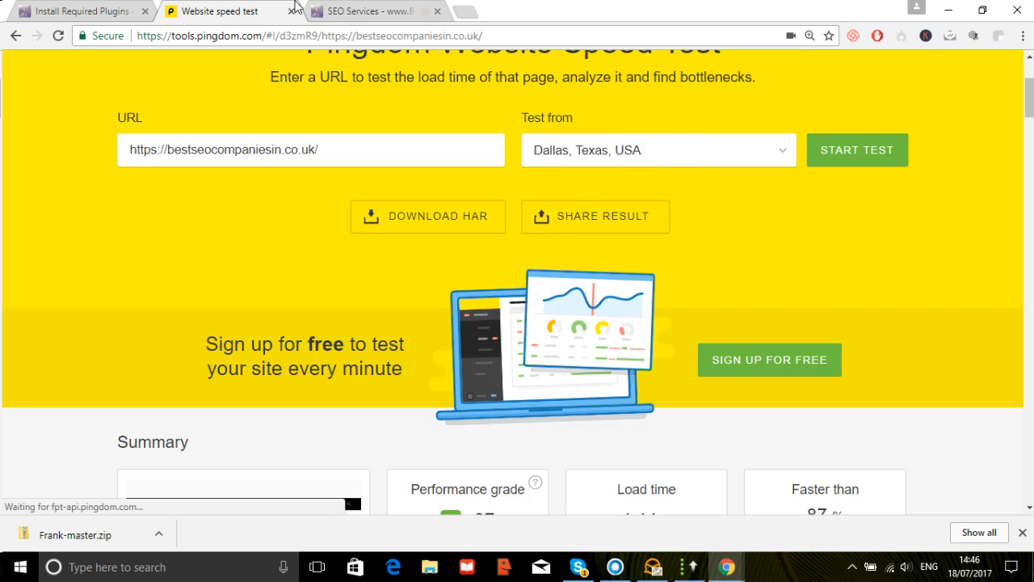
pyautogui.moveTo(103, 4); pyautogui.dragTo(194, 4)
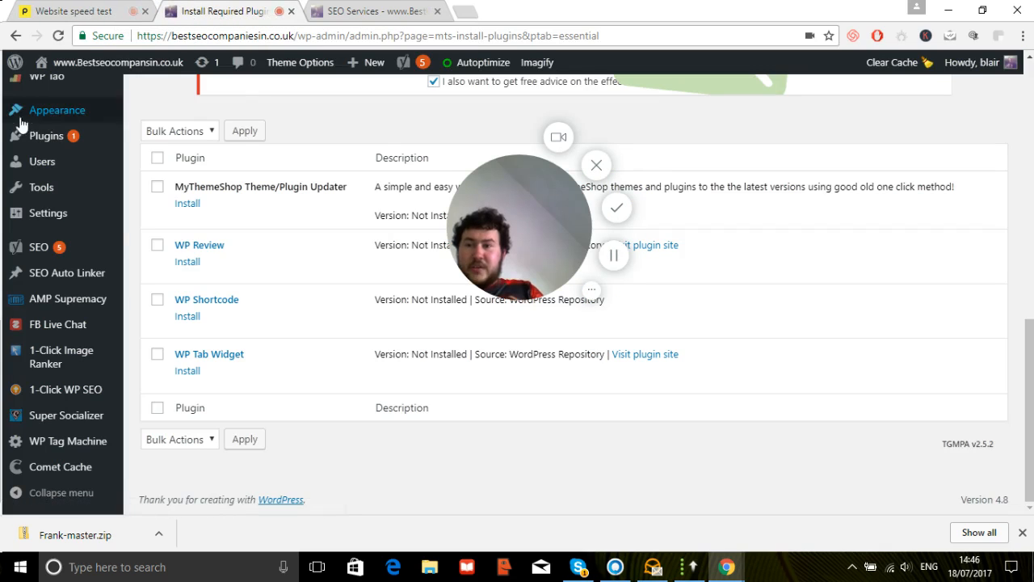
pyautogui.moveTo(20, 108)
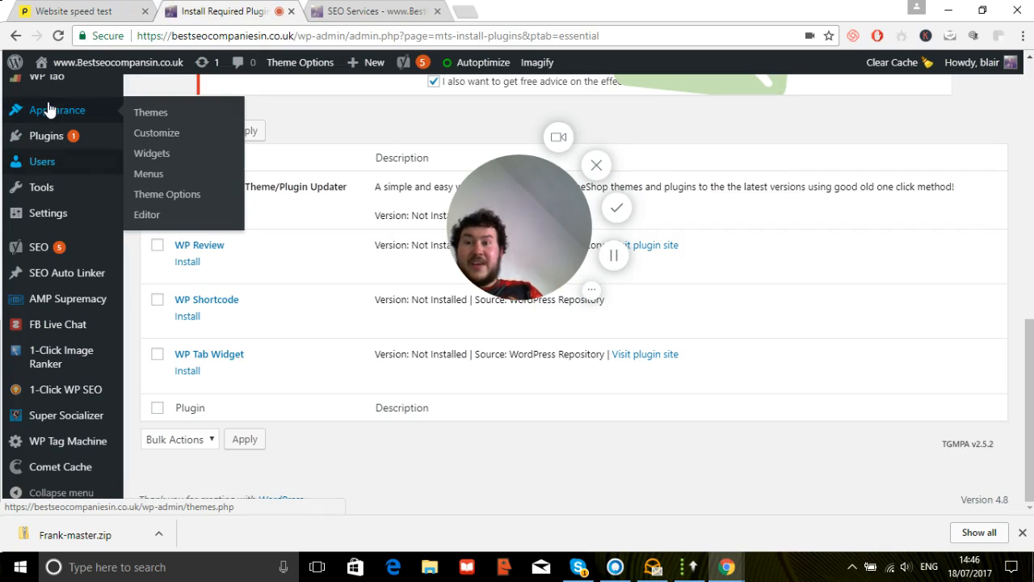
pyautogui.click(147, 116)
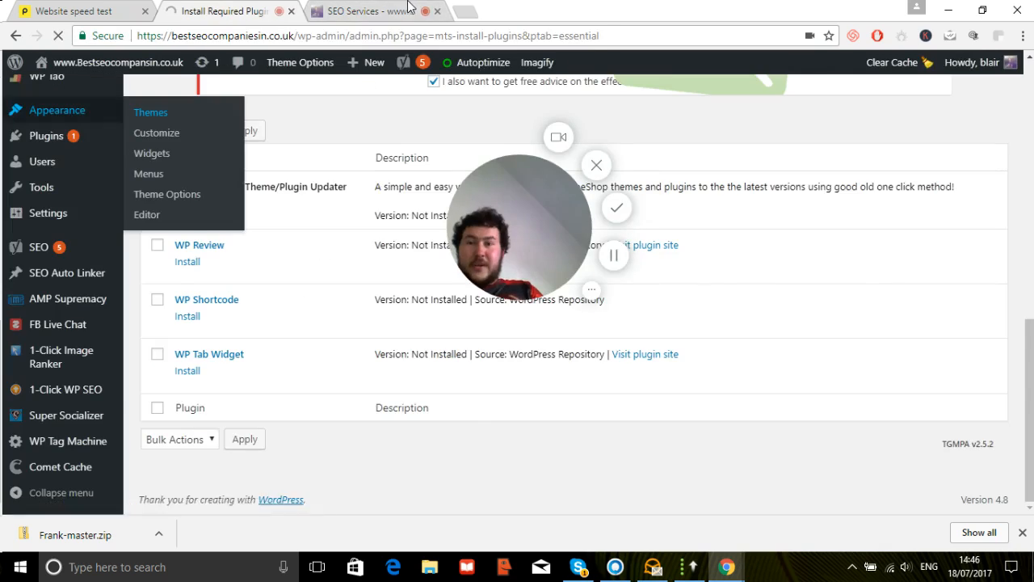
# - Switch back to Pingdom and review the Musical theme's performance insights and response codes
pyautogui.click(408, 7)
pyautogui.click(76, 7)
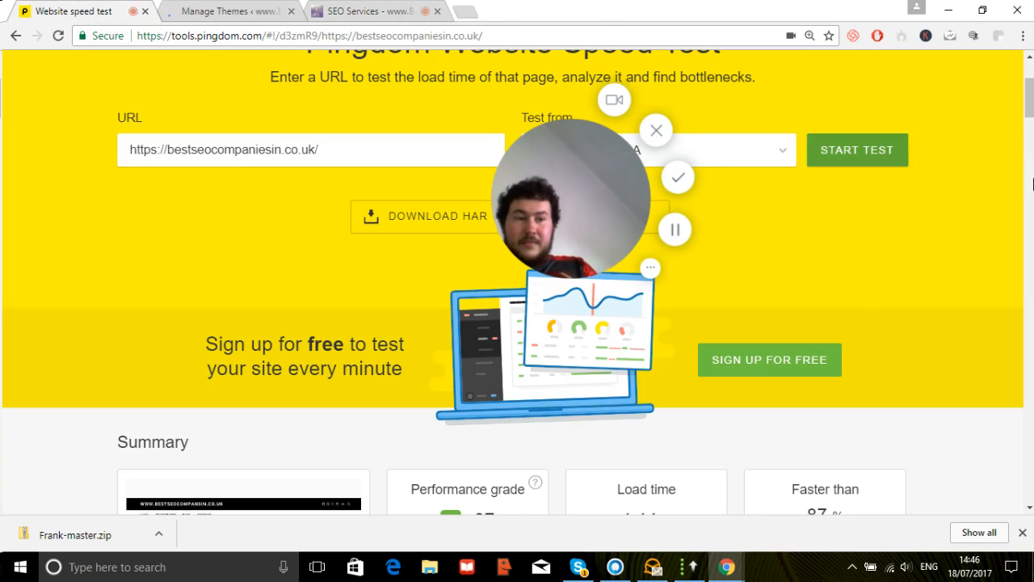
pyautogui.click(1031, 184)
pyautogui.click(1032, 172)
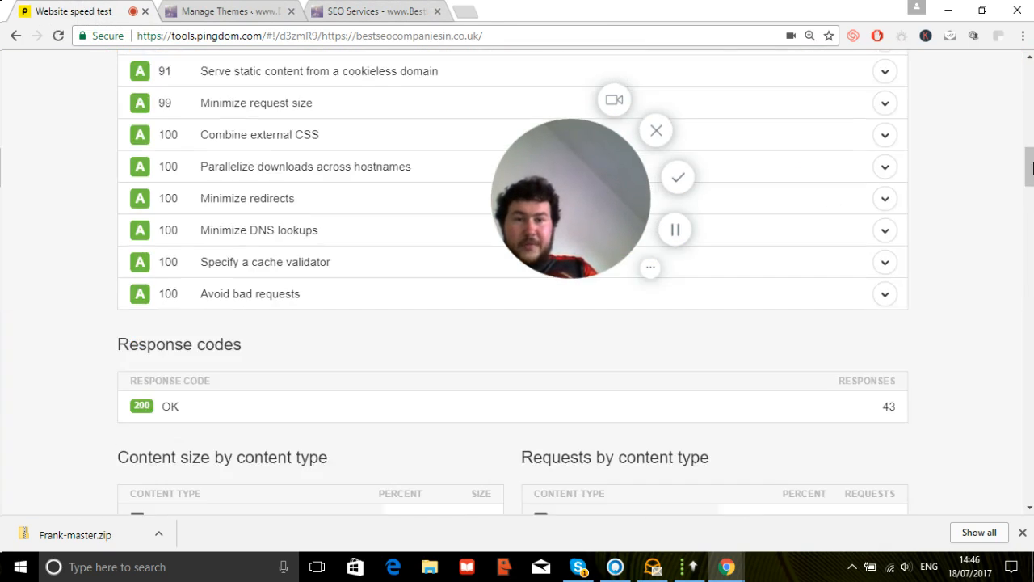
pyautogui.click(1032, 143)
pyautogui.moveTo(1032, 143); pyautogui.dragTo(1033, 124)
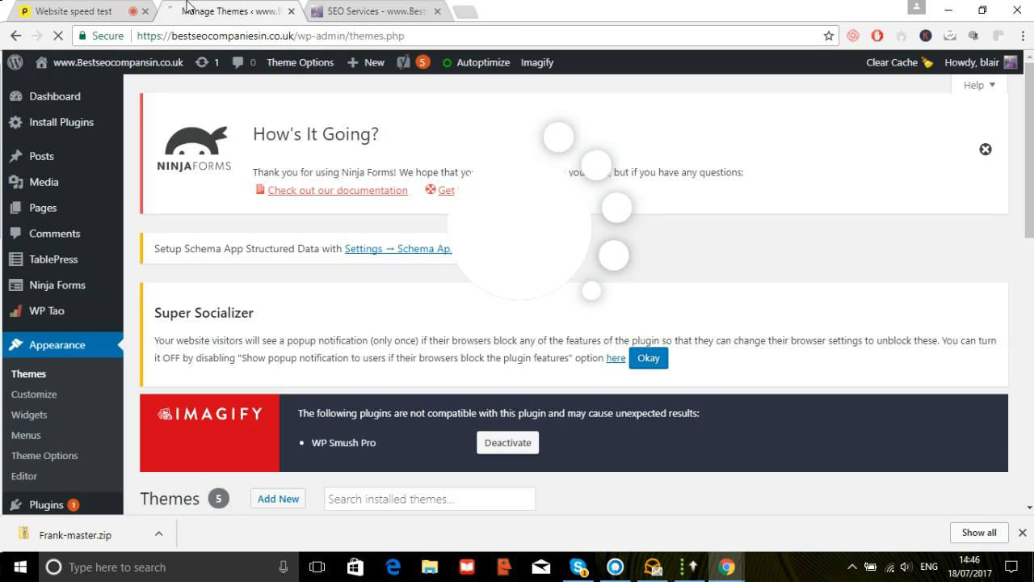
# - Switch to the WordPress theme management page and activate the Seos Business theme
pyautogui.click(189, 10)
pyautogui.moveTo(1033, 214); pyautogui.dragTo(1033, 452)
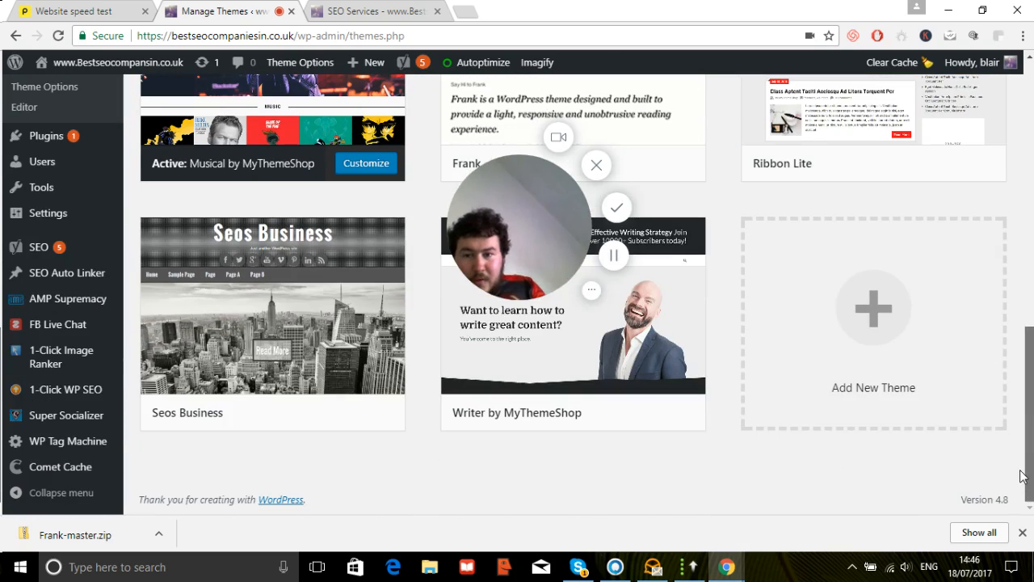
pyautogui.click(319, 274)
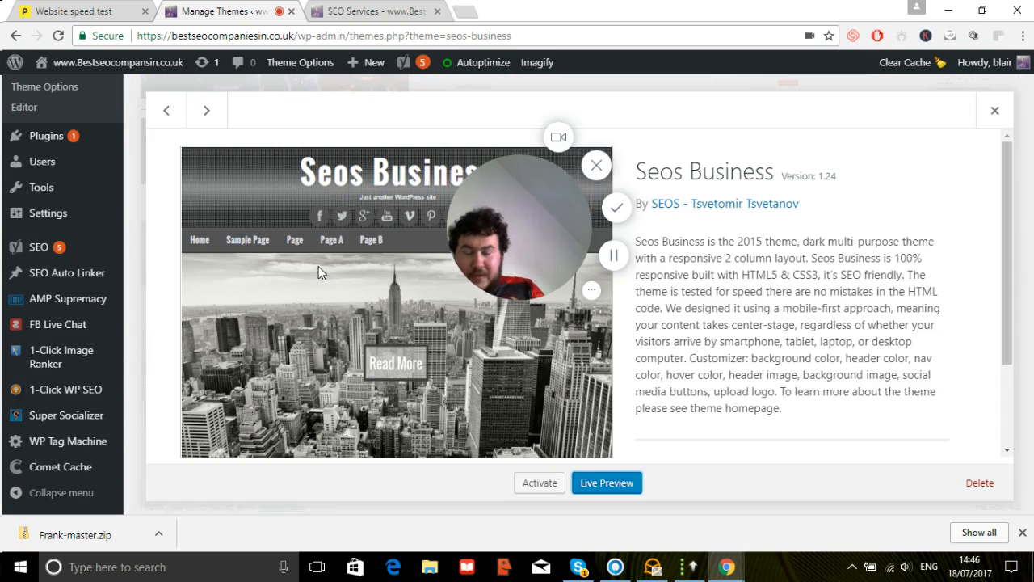
pyautogui.click(539, 484)
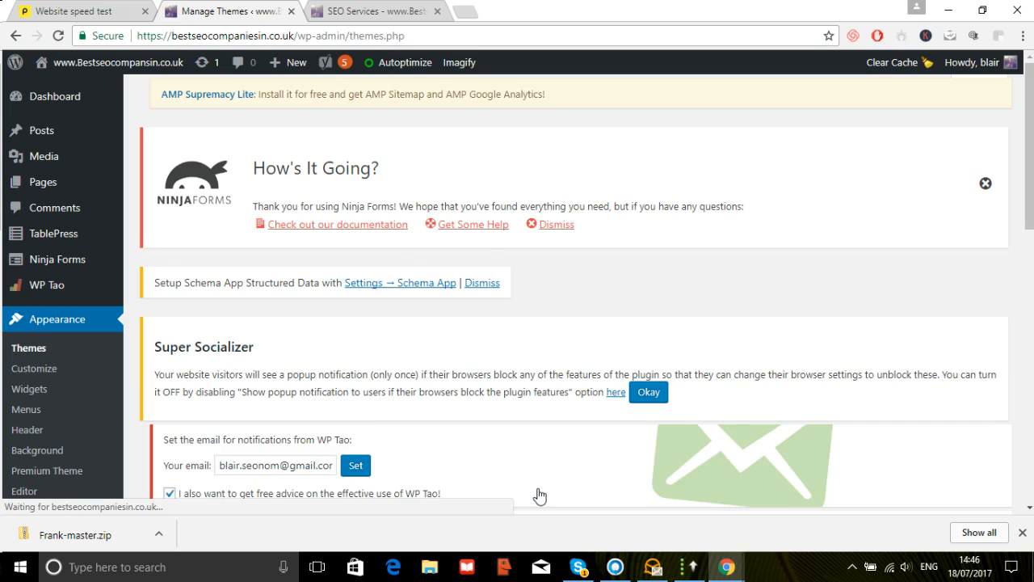
pyautogui.scroll(-5, 1031, 312)
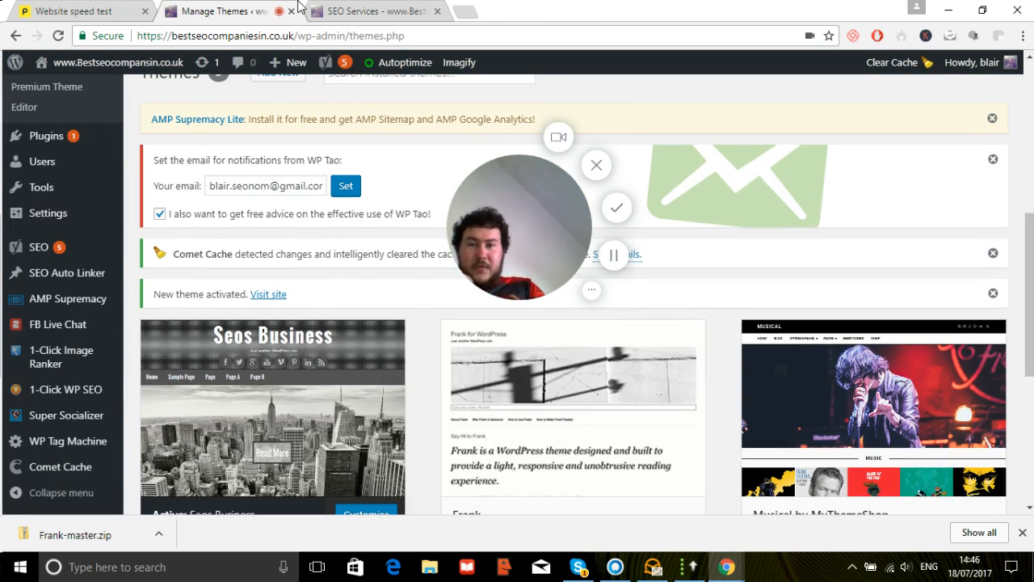
# - Reload the site's SEO Services page and examine its layout under the Seos Business theme
pyautogui.click(308, 10)
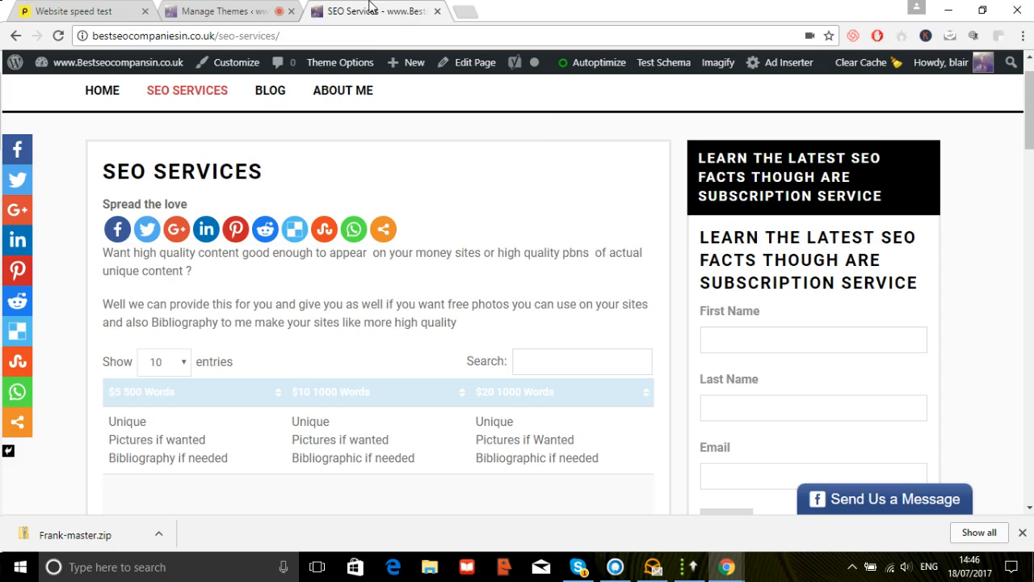
pyautogui.click(365, 37)
pyautogui.press('Return')
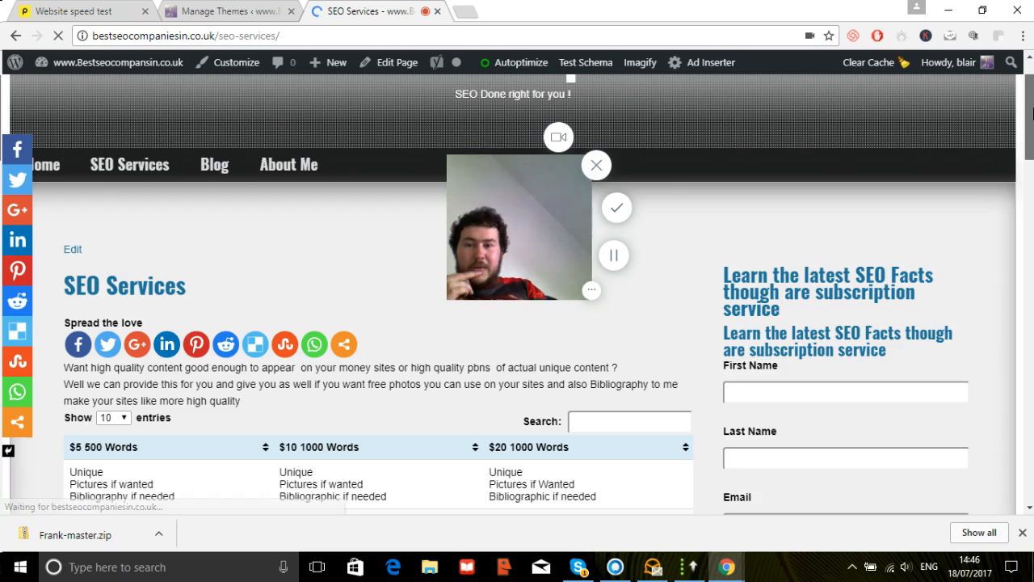
pyautogui.moveTo(1031, 112); pyautogui.dragTo(1031, 155)
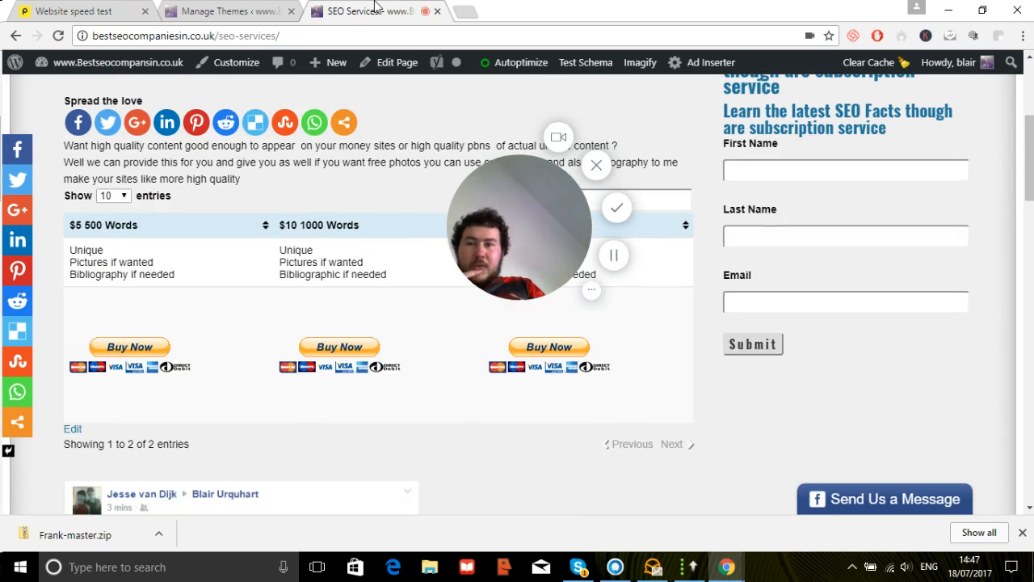
pyautogui.hotkey('ctrl', 'Tab')
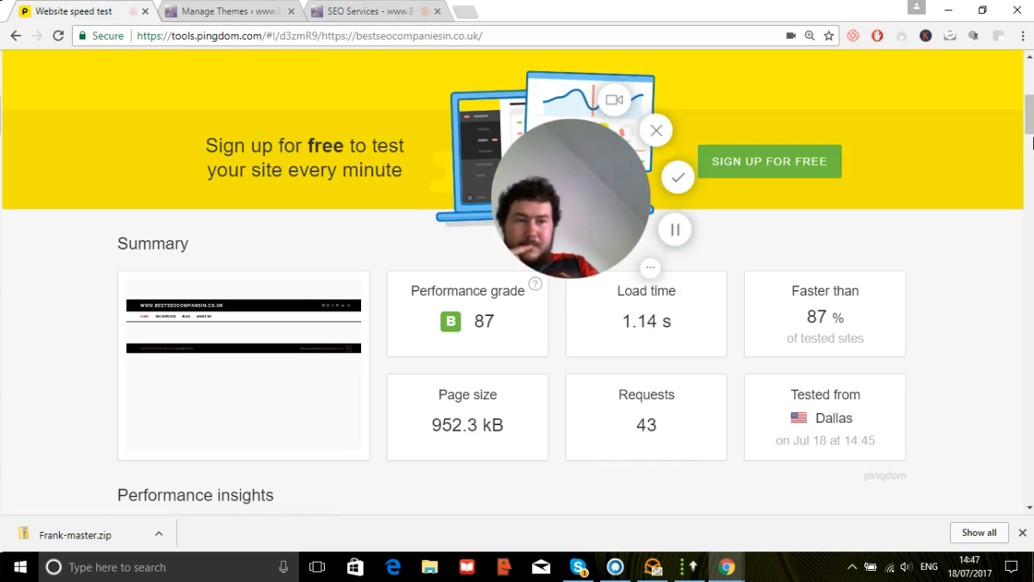
pyautogui.scroll(7, 841, 365)
pyautogui.click(841, 354)
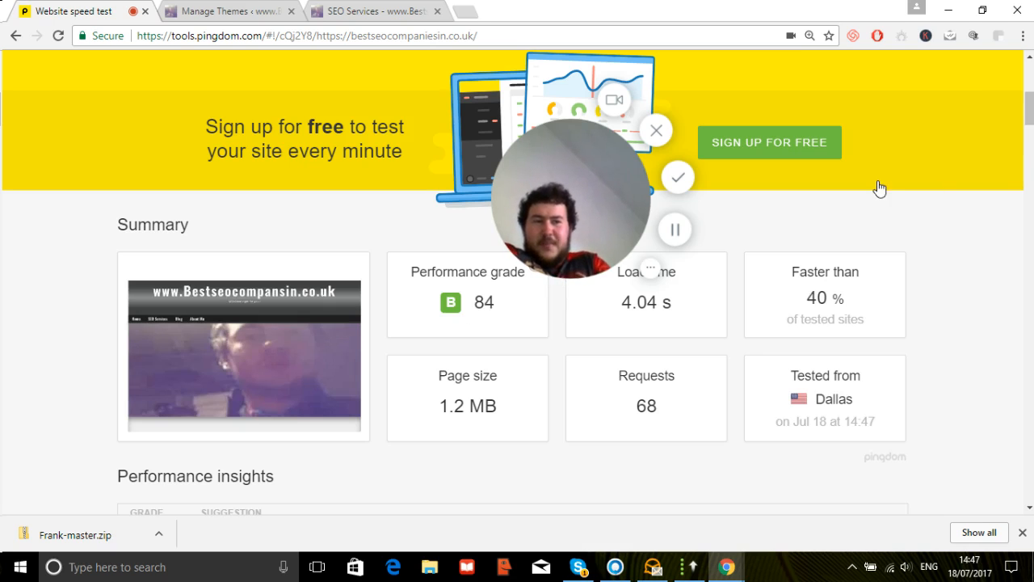
pyautogui.moveTo(1030, 104); pyautogui.dragTo(1029, 76)
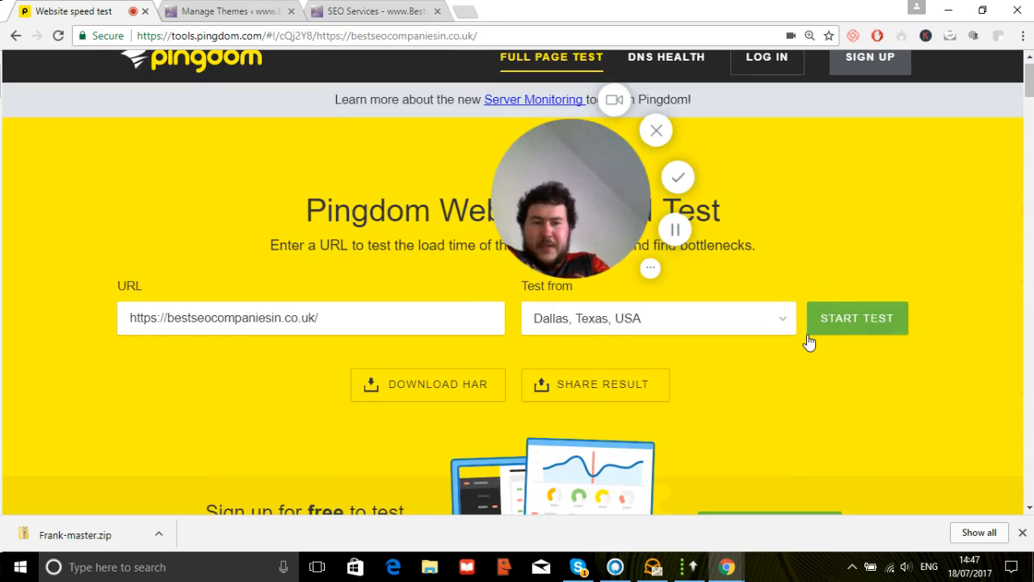
pyautogui.click(819, 320)
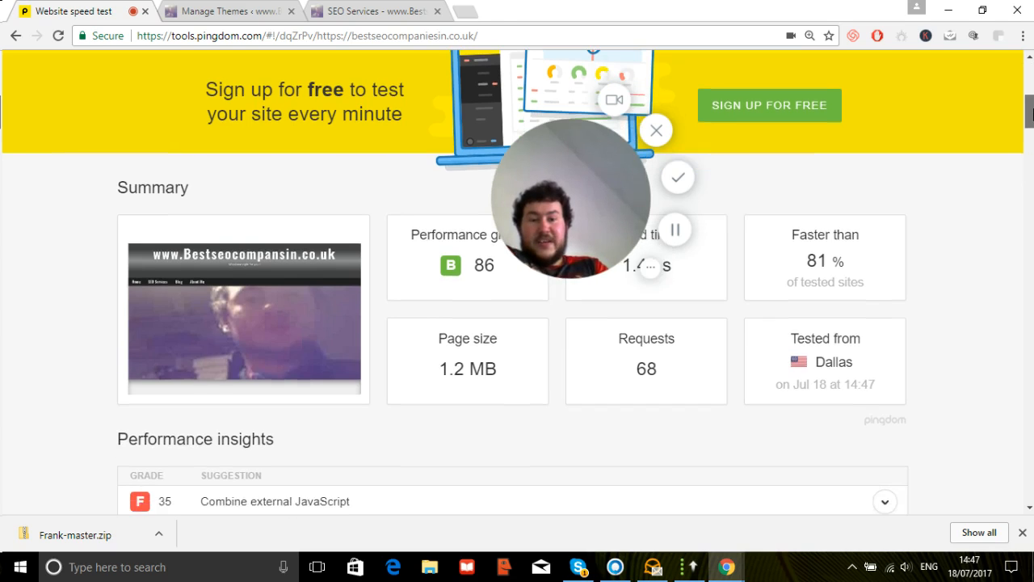
# - Run the Dallas test a third time for the Seos Business theme and review the summary and performance insights
pyautogui.scroll(3, 1030, 95)
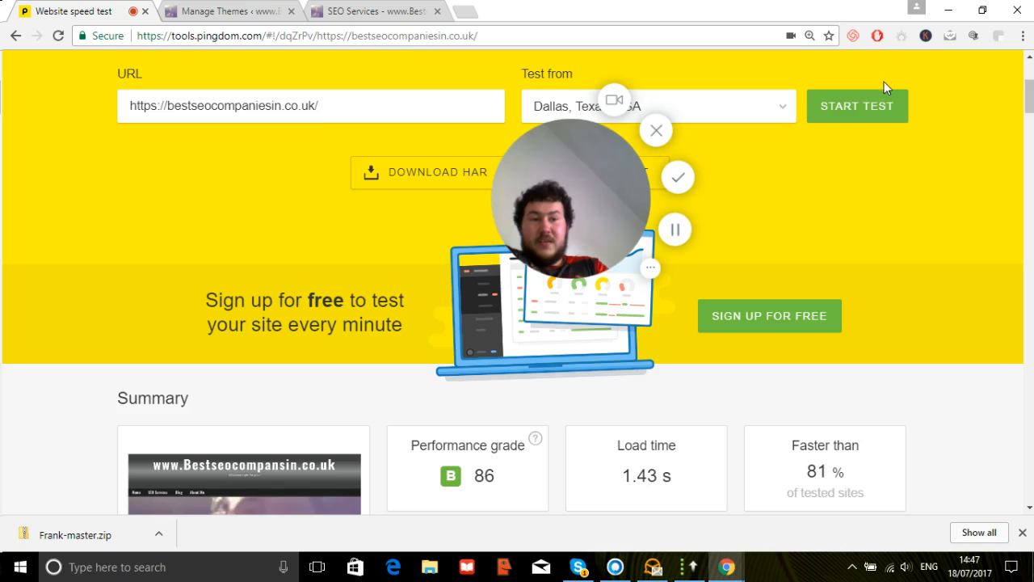
pyautogui.click(871, 105)
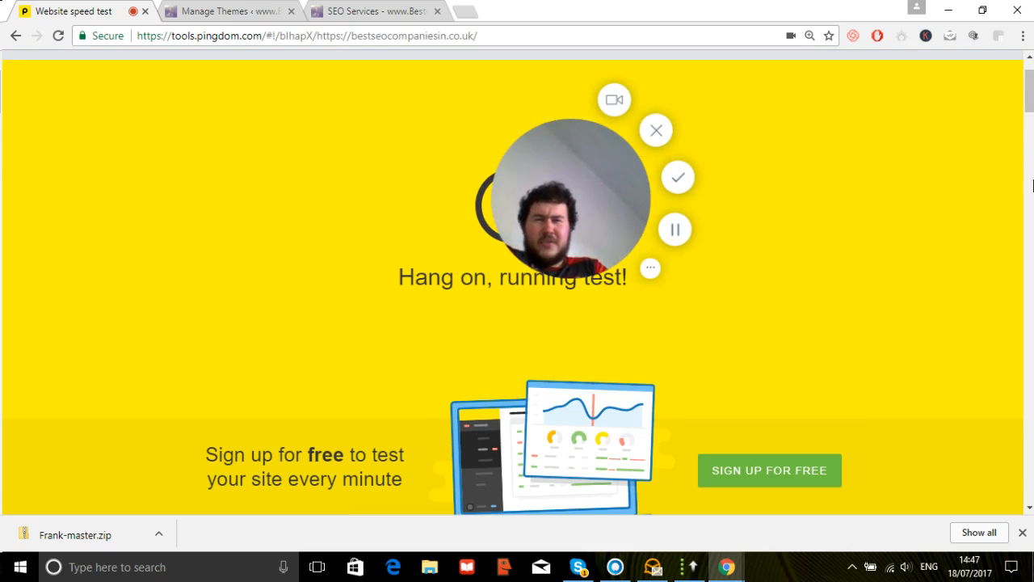
pyautogui.scroll(-10, 1031, 186)
pyautogui.scroll(9, 1031, 121)
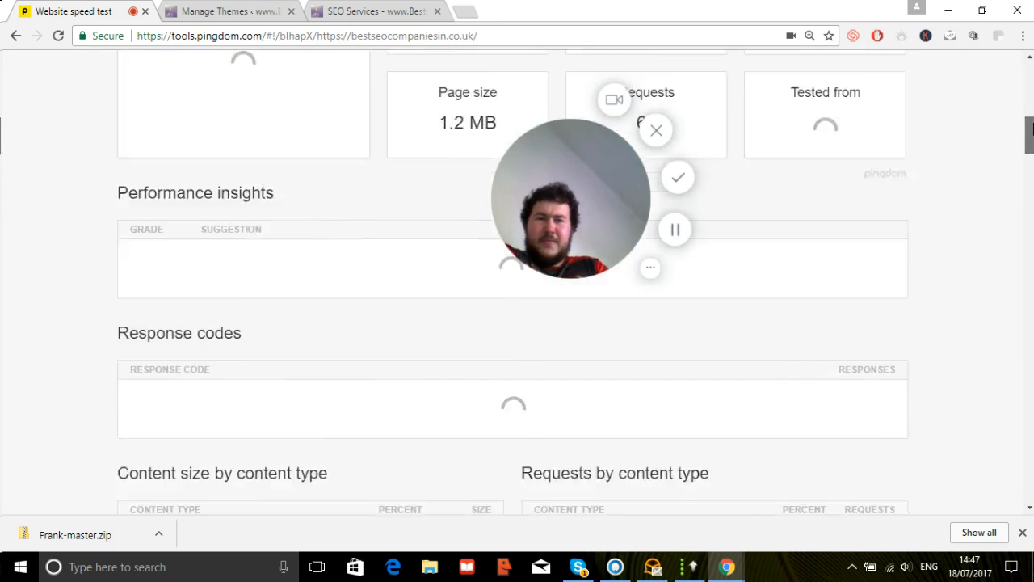
pyautogui.scroll(-1, 1031, 93)
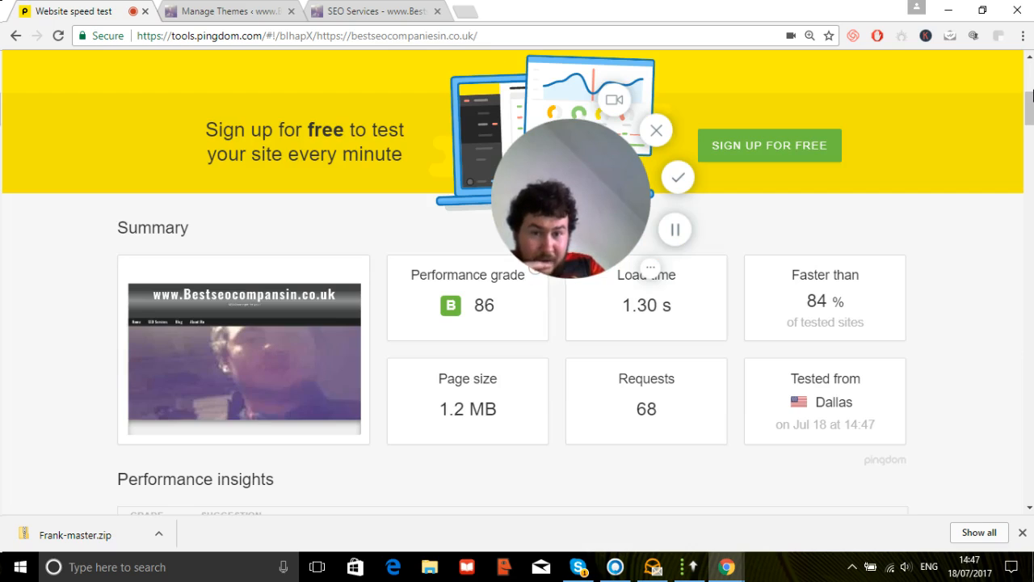
pyautogui.scroll(5, 1031, 95)
pyautogui.moveTo(1031, 95); pyautogui.dragTo(1031, 127)
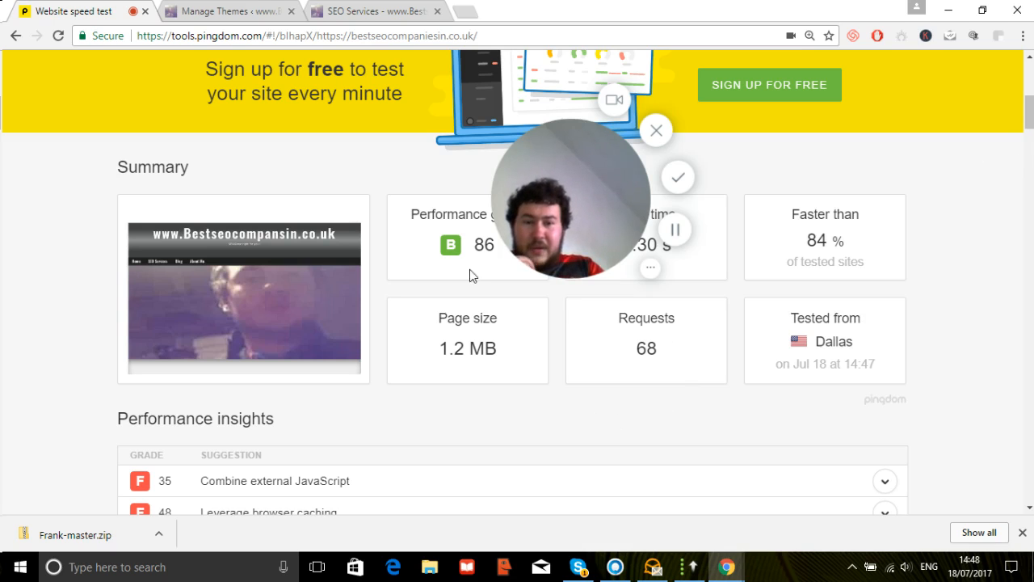
pyautogui.scroll(-11, 1032, 239)
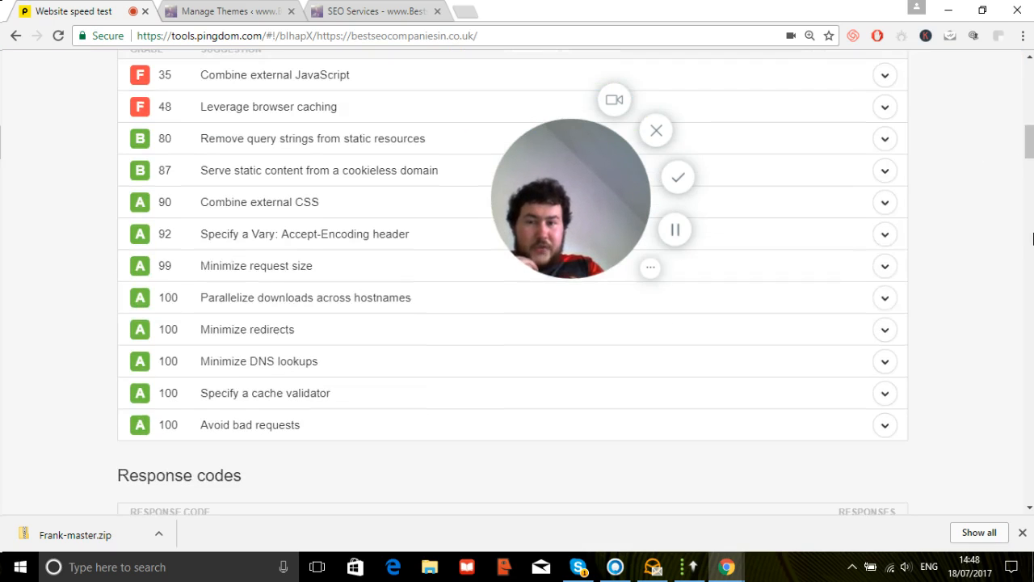
pyautogui.scroll(-5, 1032, 238)
# - Switch to the live site and look over its SEO Services page and home page with the Seos Business header
pyautogui.click(351, 10)
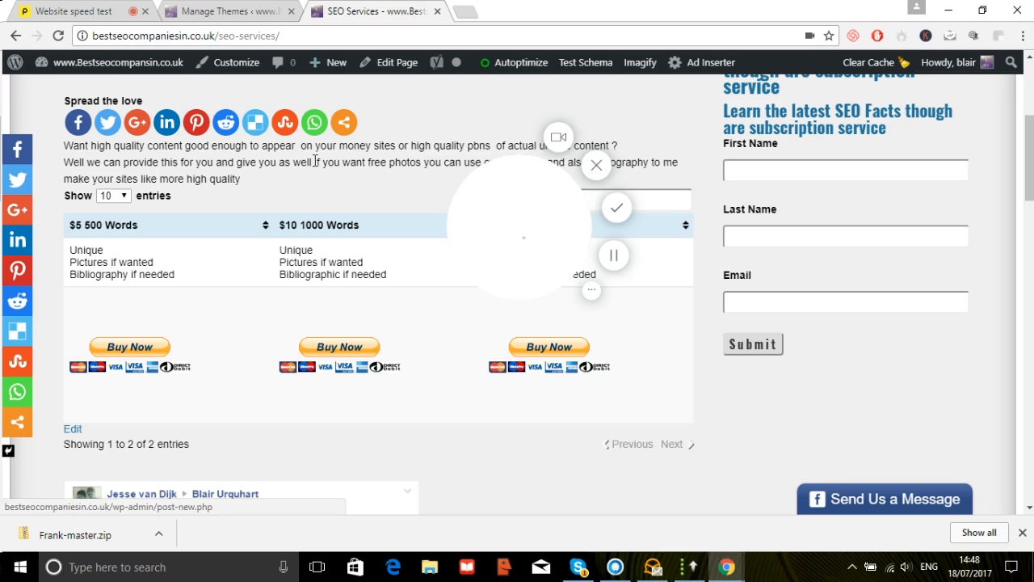
pyautogui.scroll(3, 1020, 155)
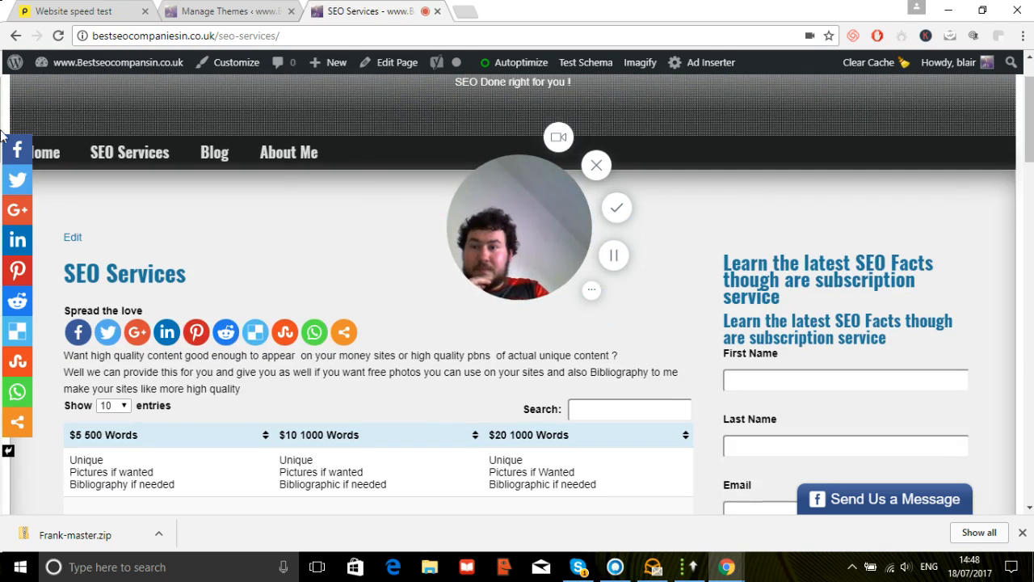
pyautogui.click(59, 157)
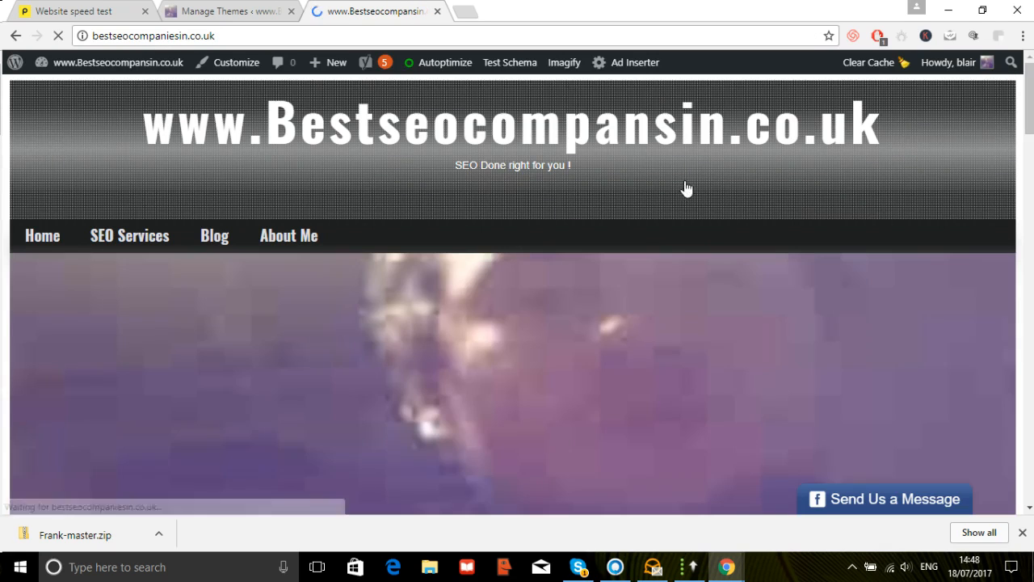
pyautogui.scroll(-10, 1033, 272)
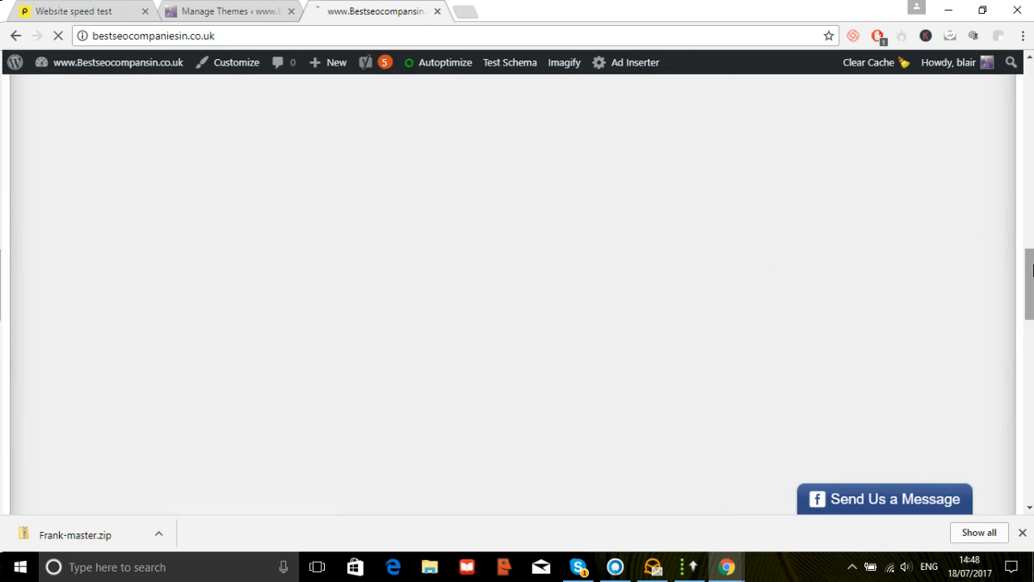
pyautogui.moveTo(1032, 176); pyautogui.dragTo(1009, 56)
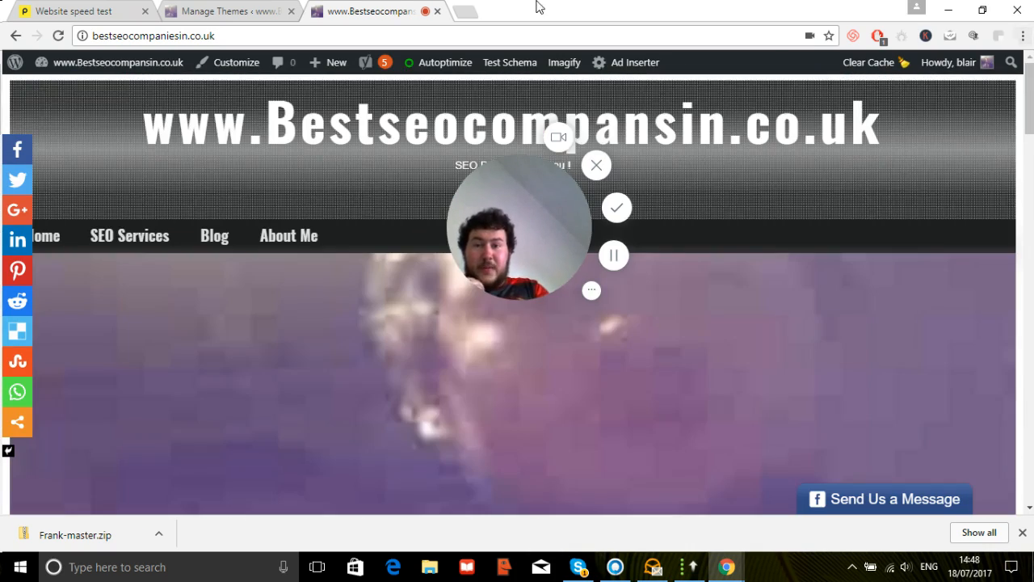
# - Return to the Pingdom results for Seos Business and examine the content type breakdown and the summary figures
pyautogui.click(191, 6)
pyautogui.click(73, 11)
pyautogui.click(1031, 93)
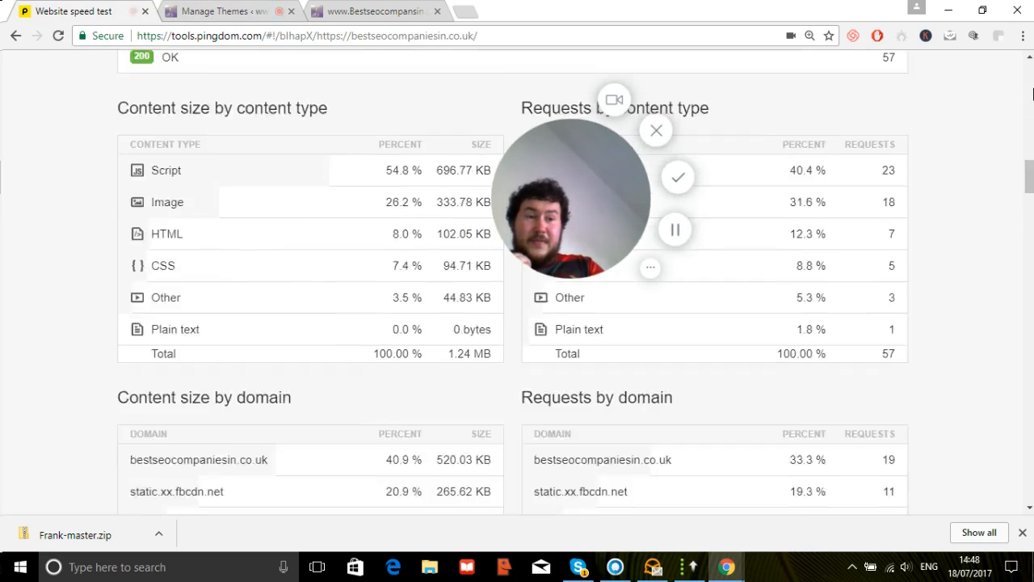
pyautogui.moveTo(1032, 94)
pyautogui.mouseDown()
pyautogui.moveTo(1030, 58)
pyautogui.moveTo(1024, 147)
pyautogui.moveTo(1029, 113)
pyautogui.mouseUp()
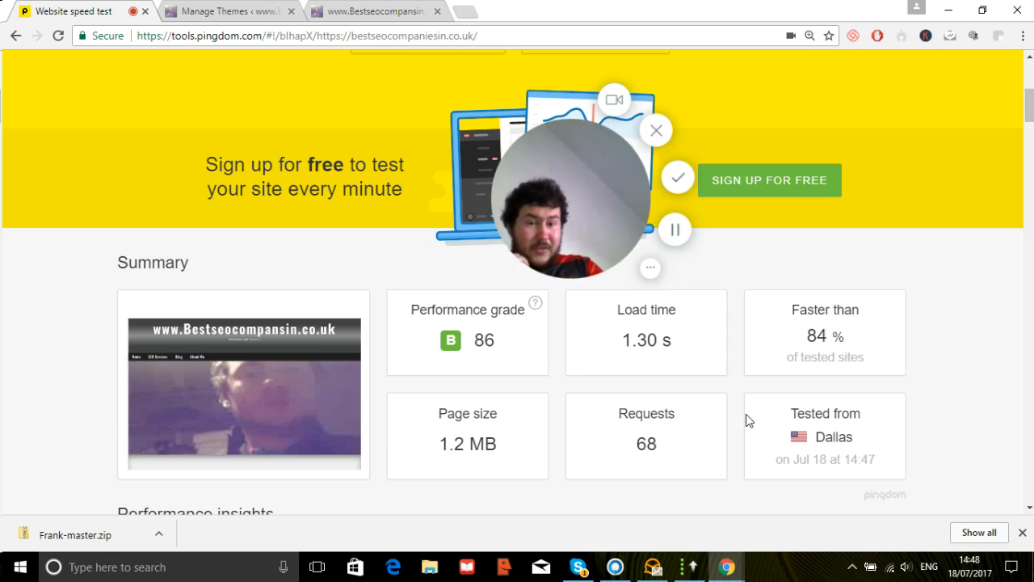
pyautogui.moveTo(1031, 98); pyautogui.dragTo(1033, 68)
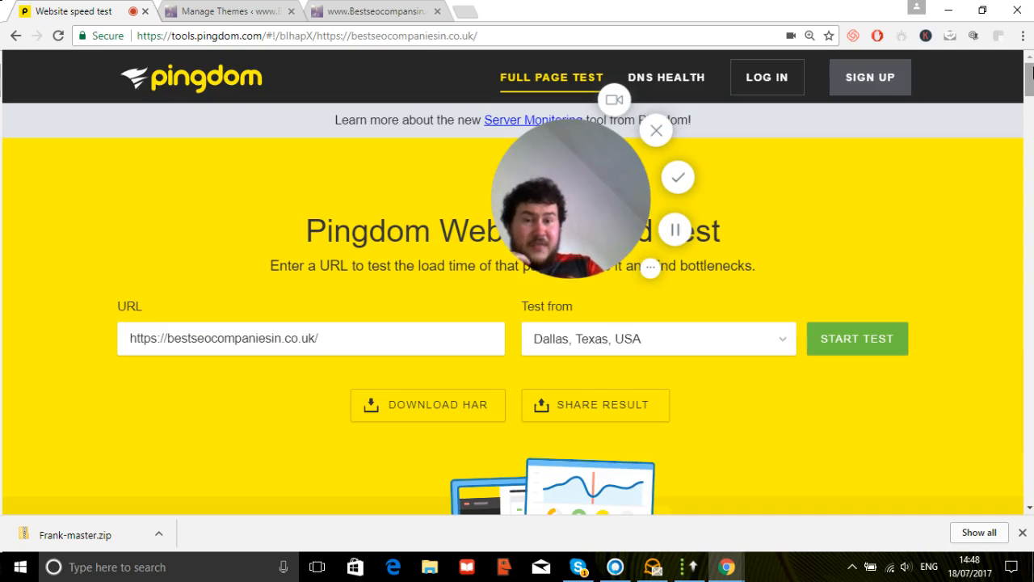